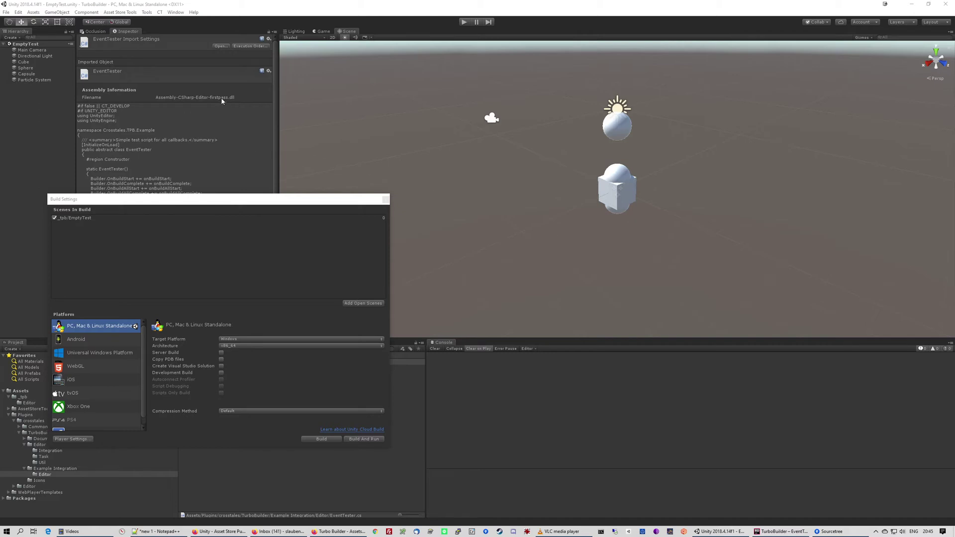
Open Turbo Builder PRO from the Window menu and dock its panel on the right edge.
click(175, 13)
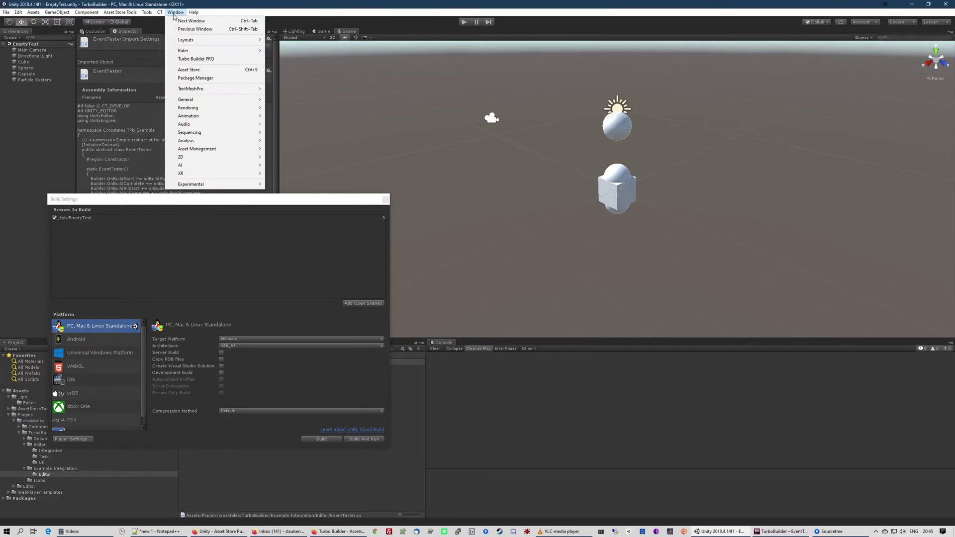
click(196, 59)
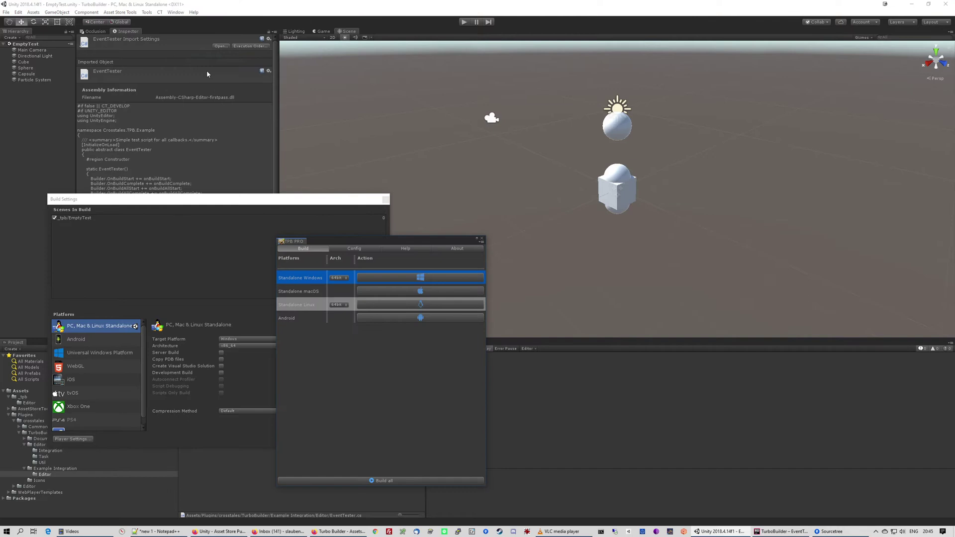
drag(296, 244, 928, 197)
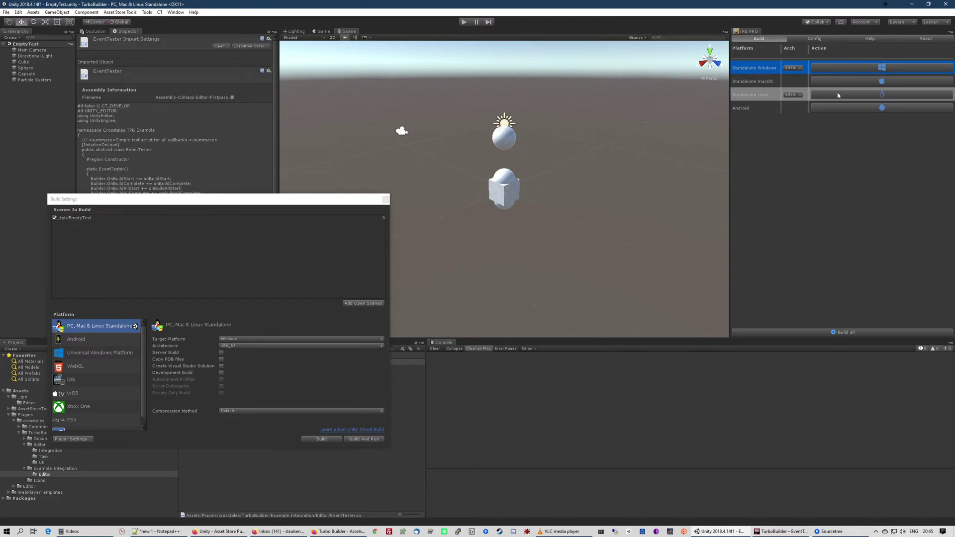
Show the Turbo Builder PRO Config settings, widen the panel, and keep Version Control set to git.
click(811, 43)
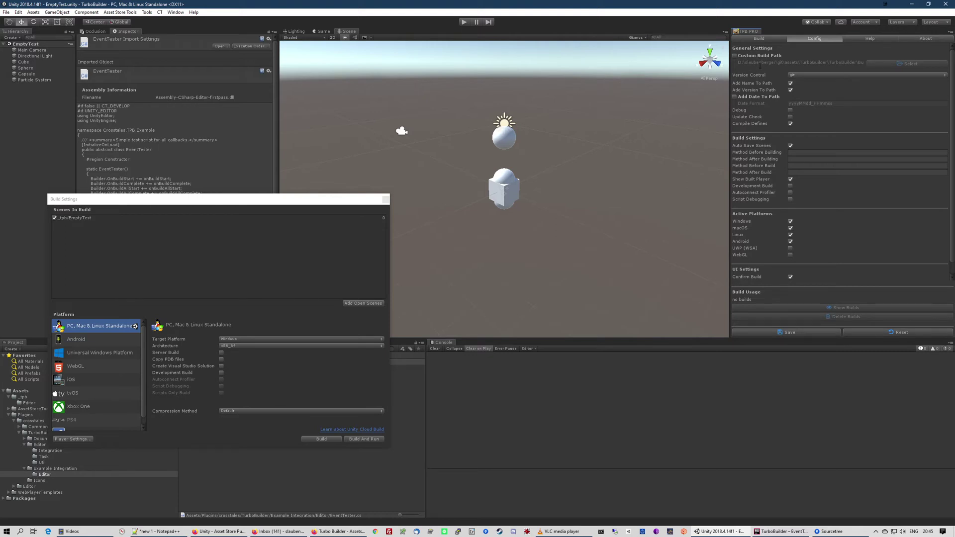
drag(730, 65, 683, 64)
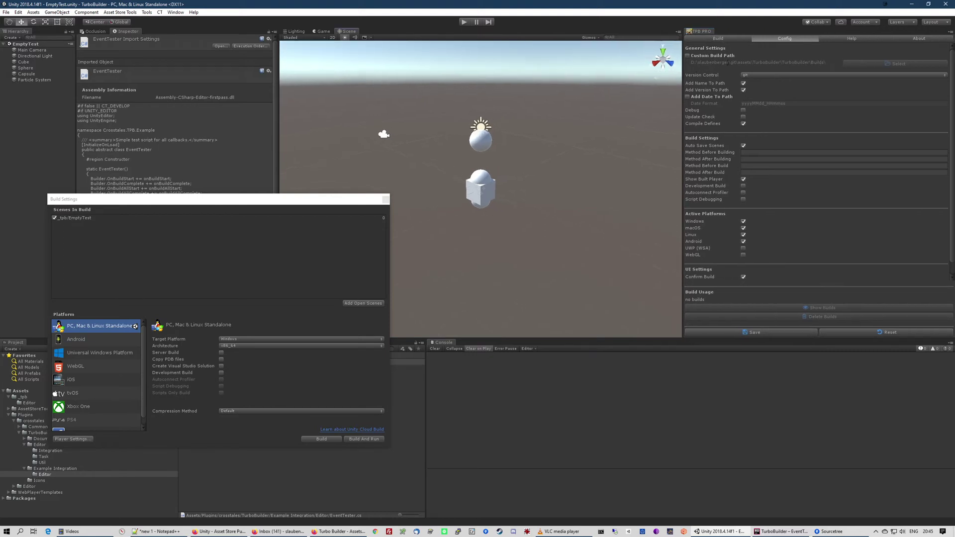
click(745, 75)
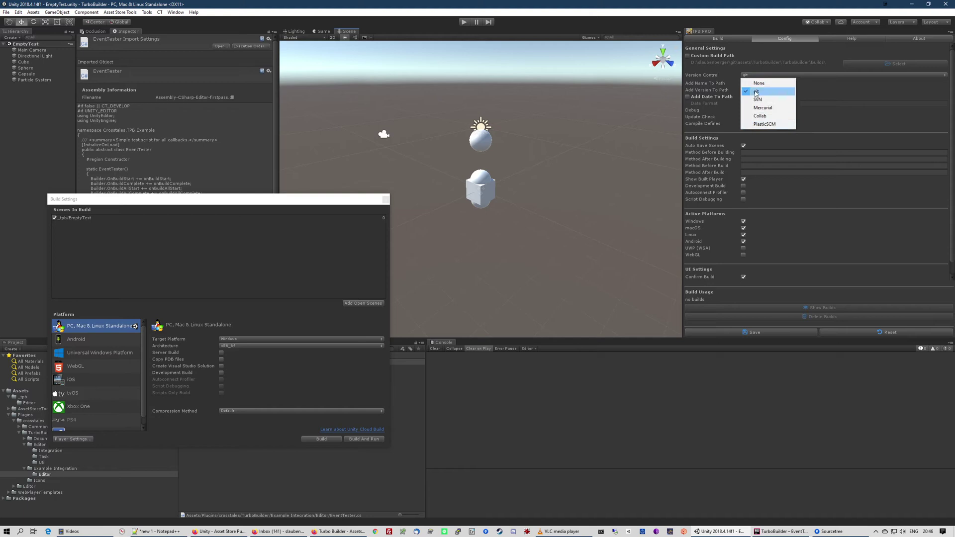
click(867, 96)
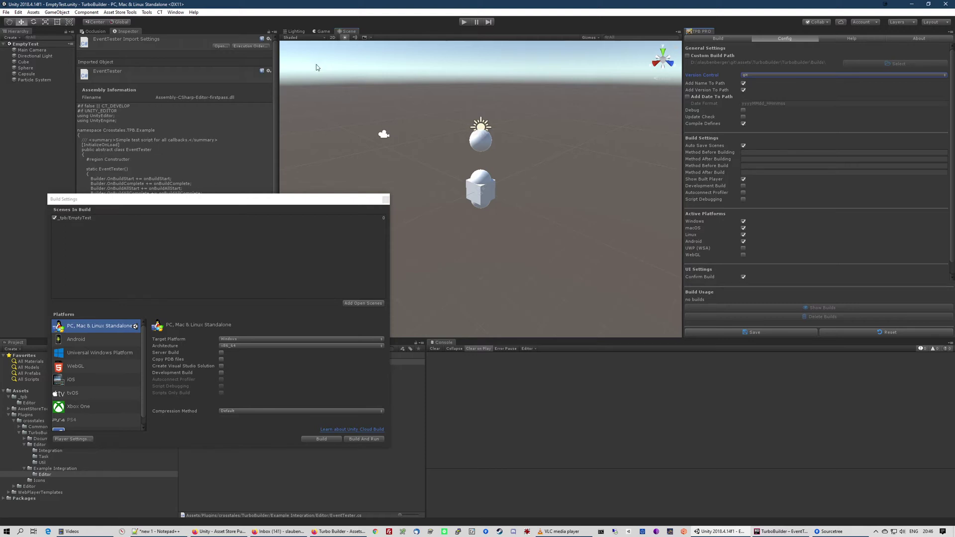
drag(138, 206, 114, 144)
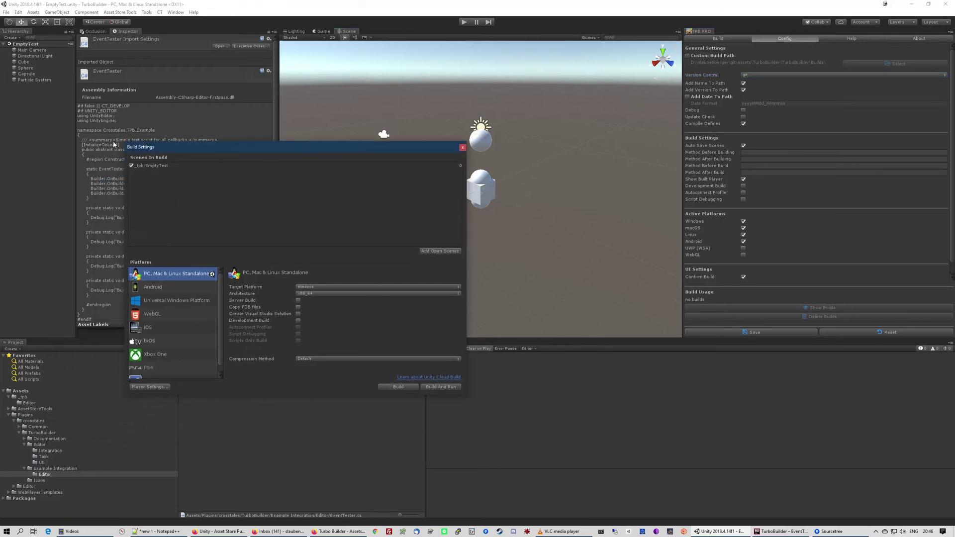
click(155, 386)
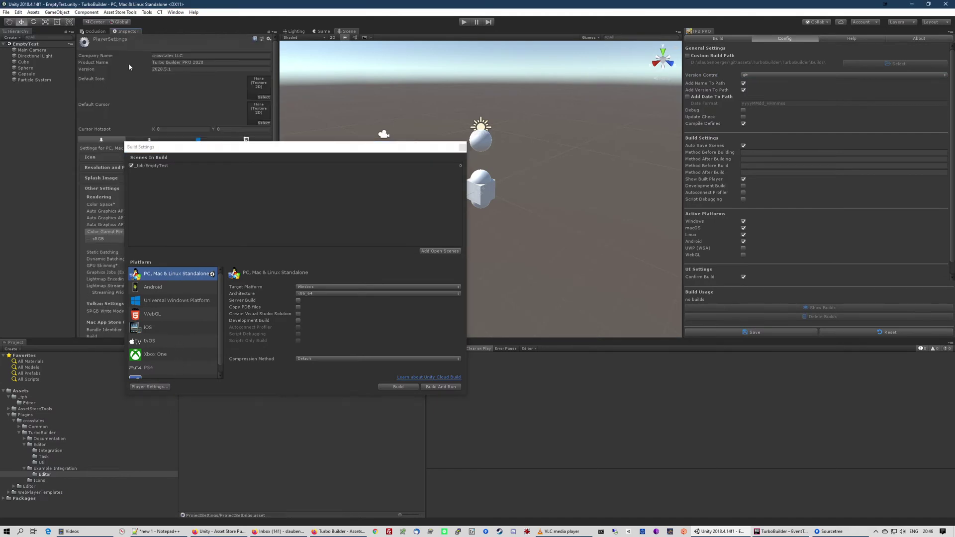
click(203, 62)
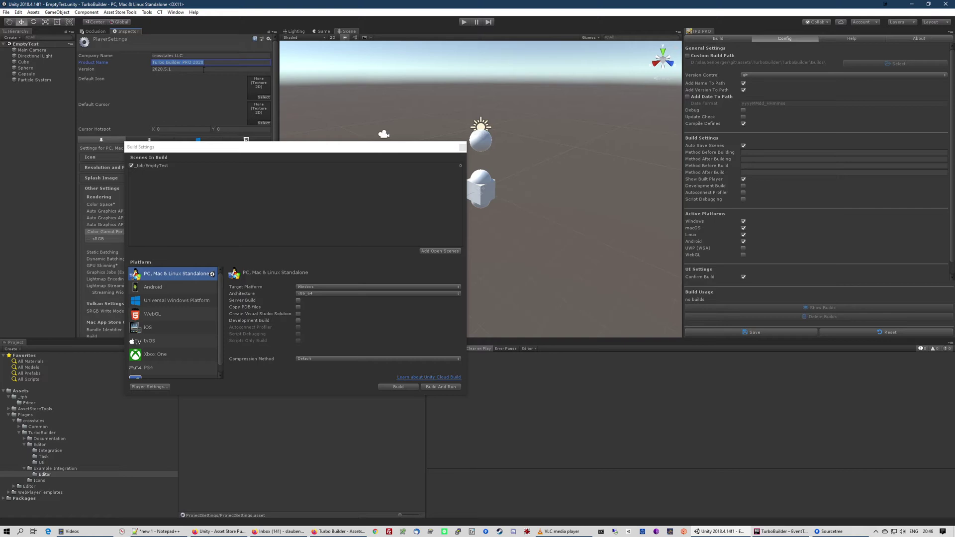
click(203, 69)
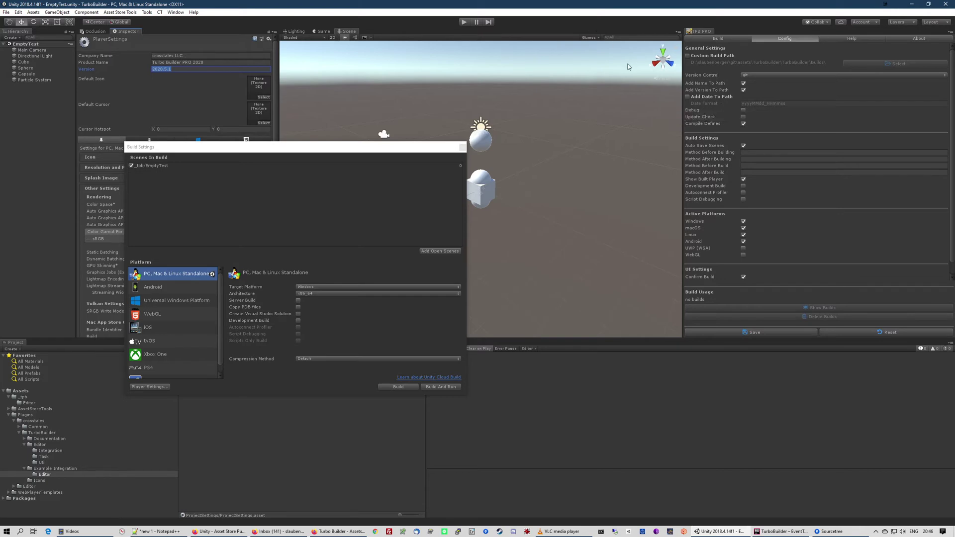
click(688, 97)
click(687, 97)
Add an empty GameObject to the EmptyTest scene from the Hierarchy context menu.
click(36, 100)
right_click(36, 100)
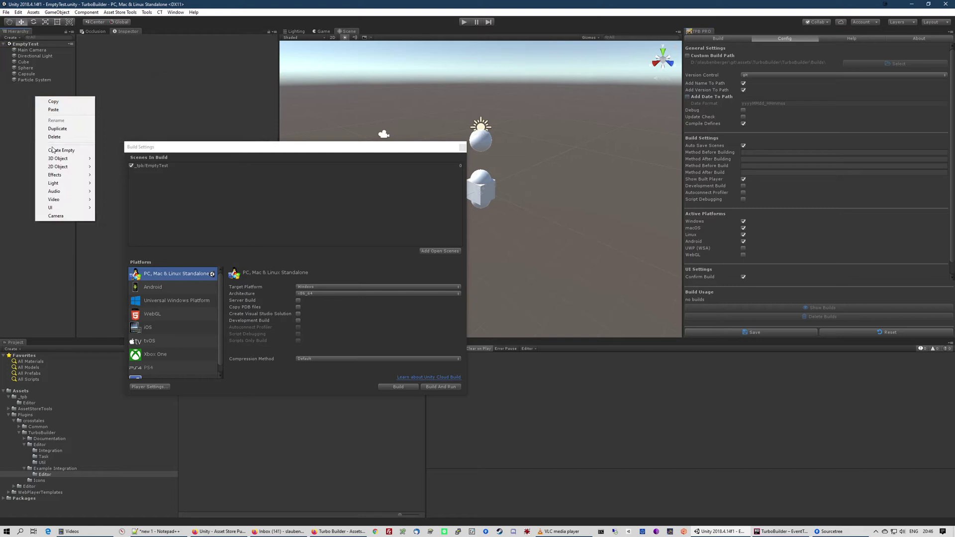
click(56, 151)
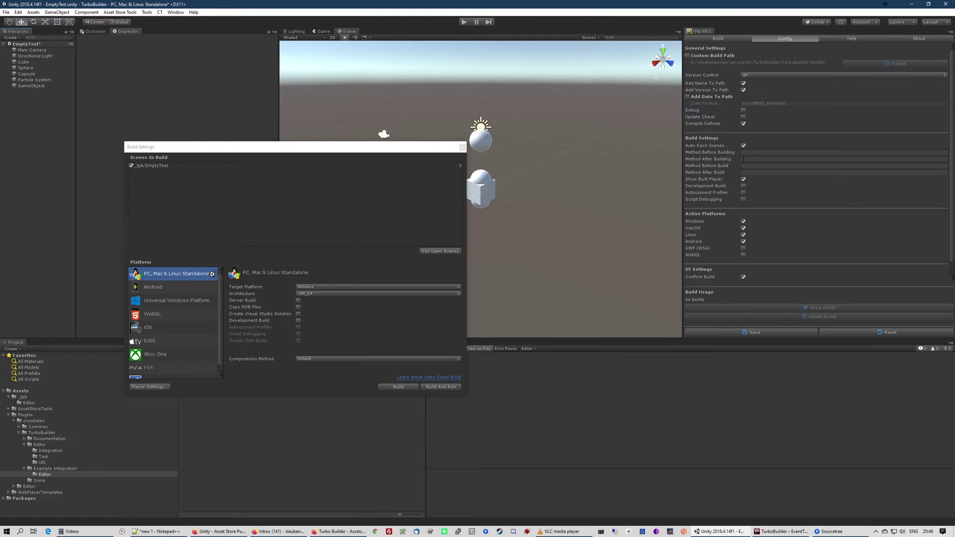
Step through the four build-method fields in Turbo Builder's Config tab, leaving them blank.
click(749, 152)
click(756, 160)
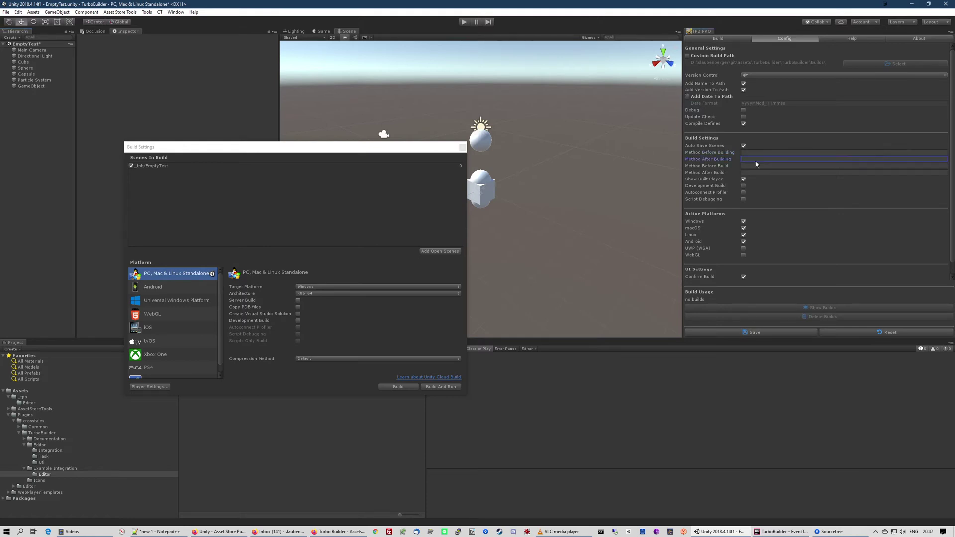
click(756, 166)
click(755, 173)
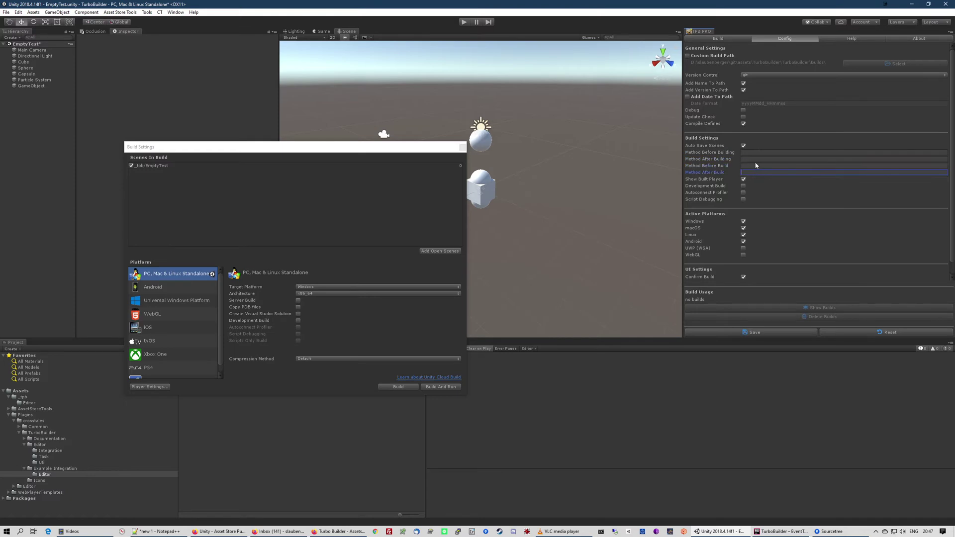
click(755, 152)
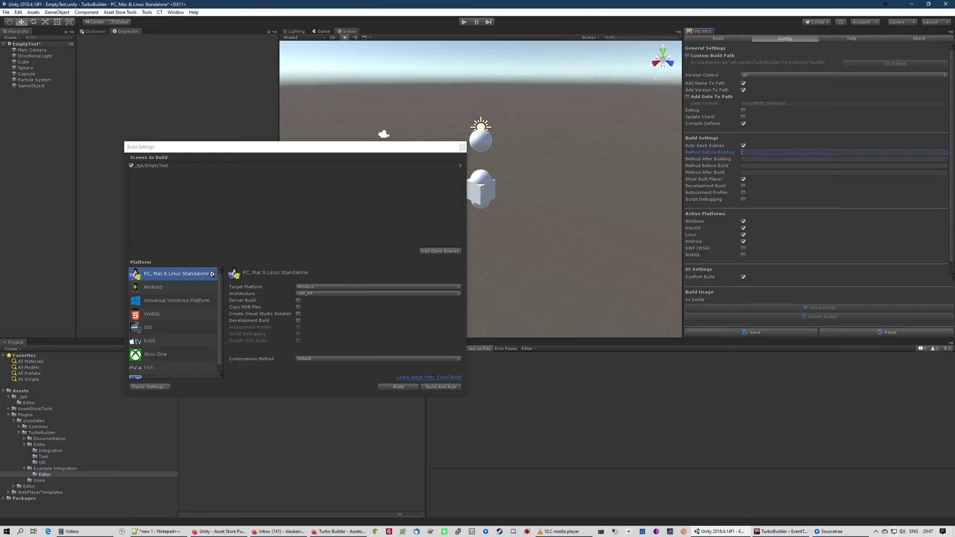
In Rider, open Builder.cs, select the MethodBeforeBuilding method's name and body, then minimize Rider.
click(766, 531)
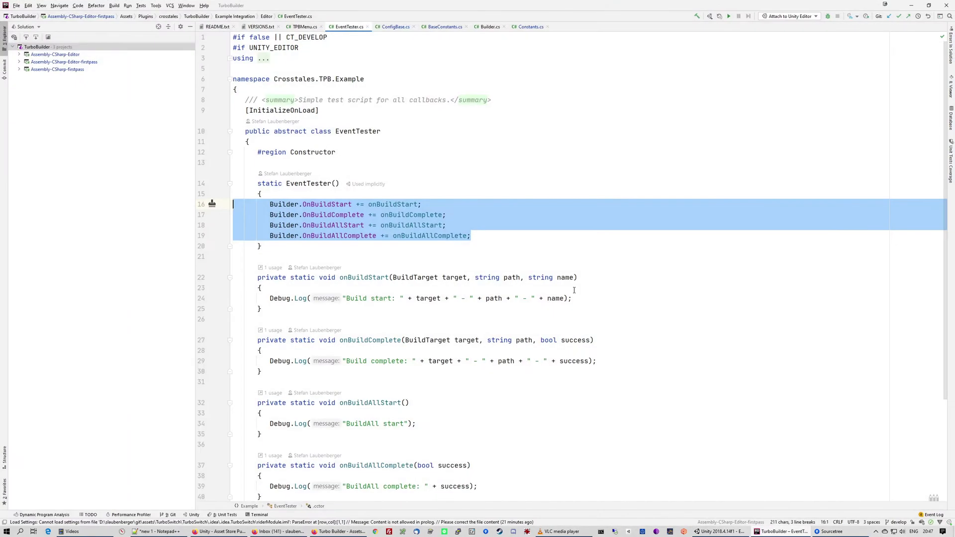
click(490, 27)
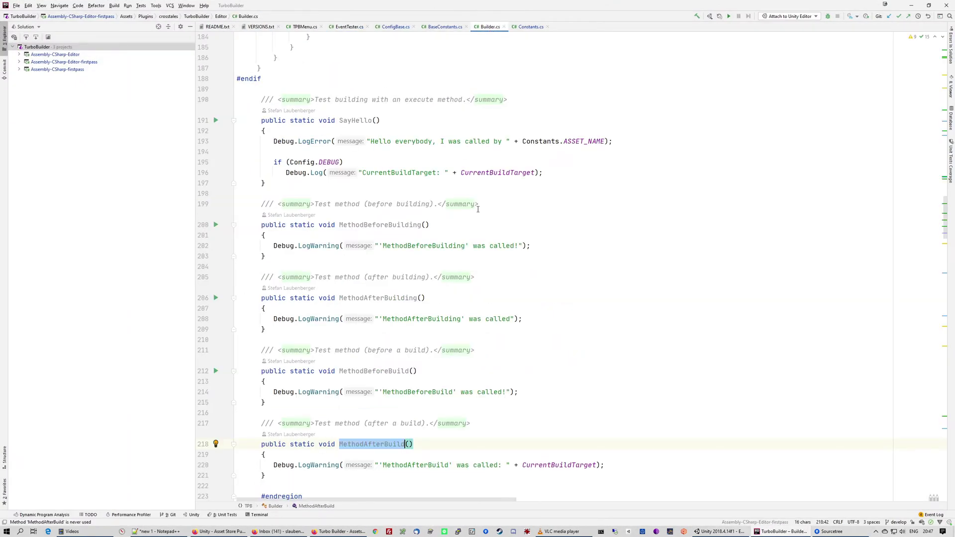
scroll(442, 201, down, 3)
scroll(442, 201, up, 2)
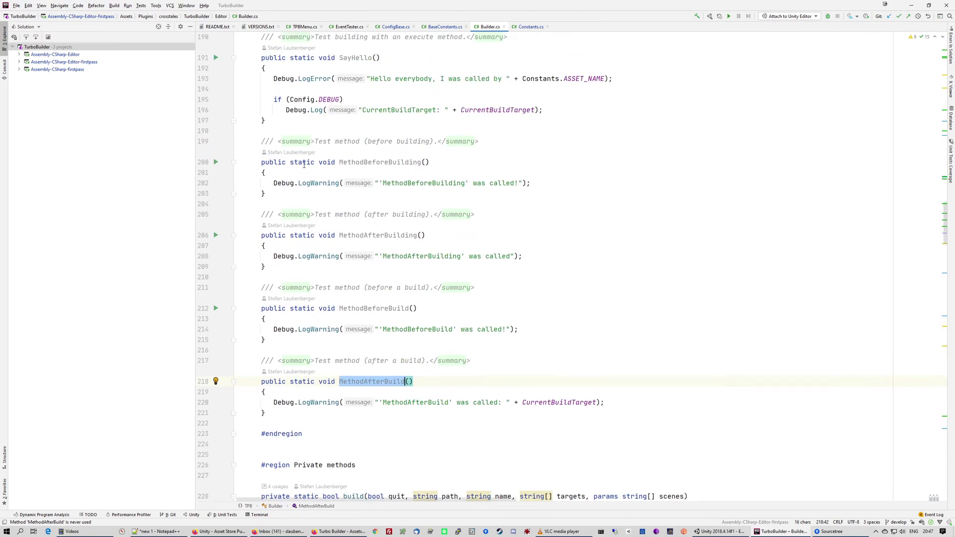
click(293, 162)
double_click(360, 162)
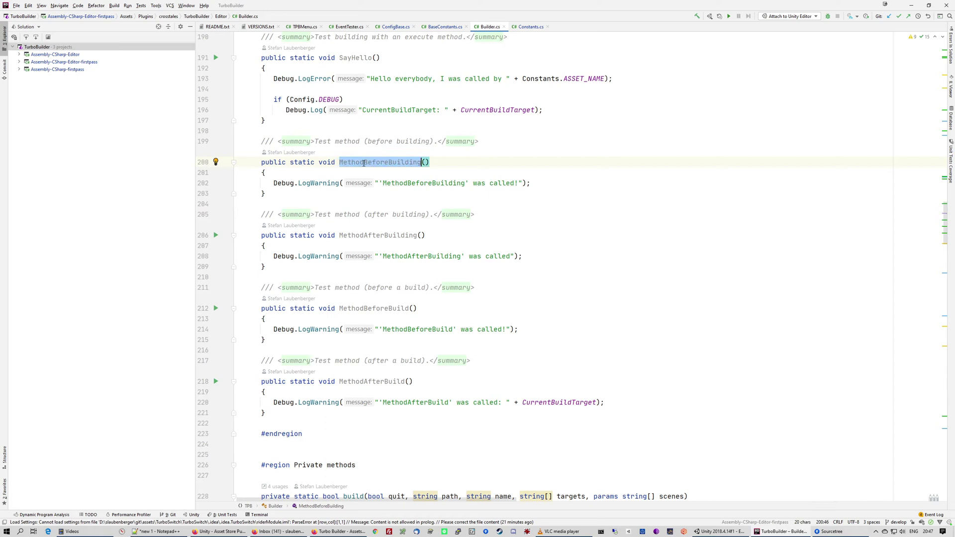
drag(273, 183, 555, 196)
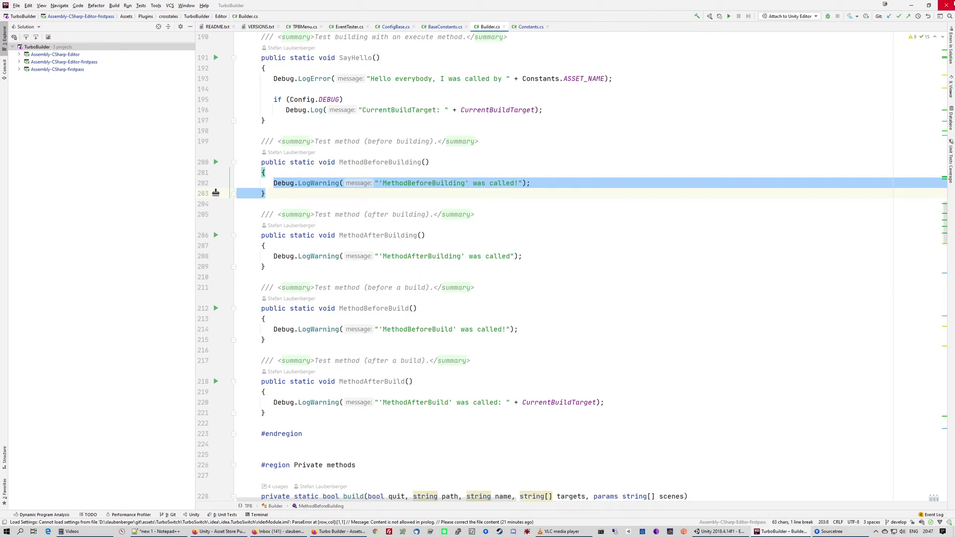
click(915, 4)
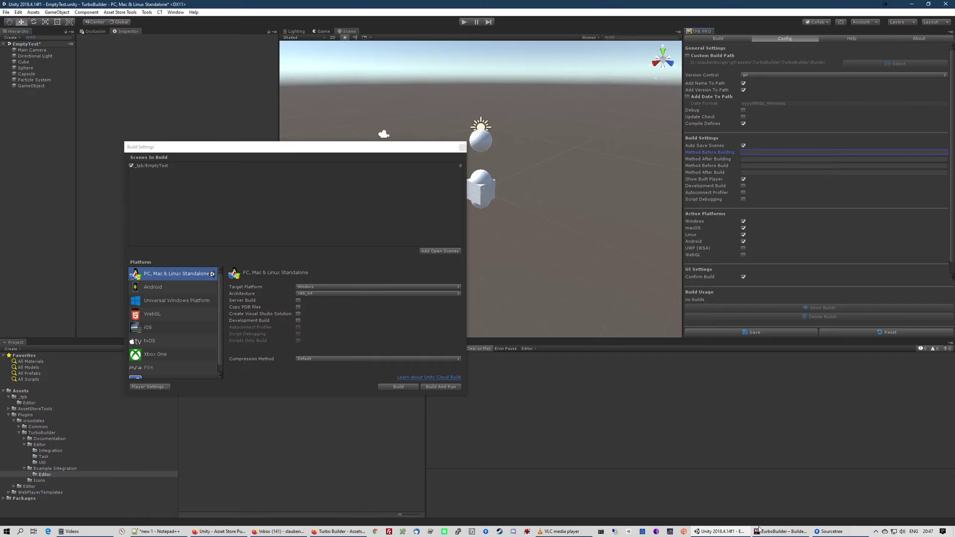
Move Build Settings aside and open the EventTester script from the Project panel in Rider.
drag(309, 147, 369, 100)
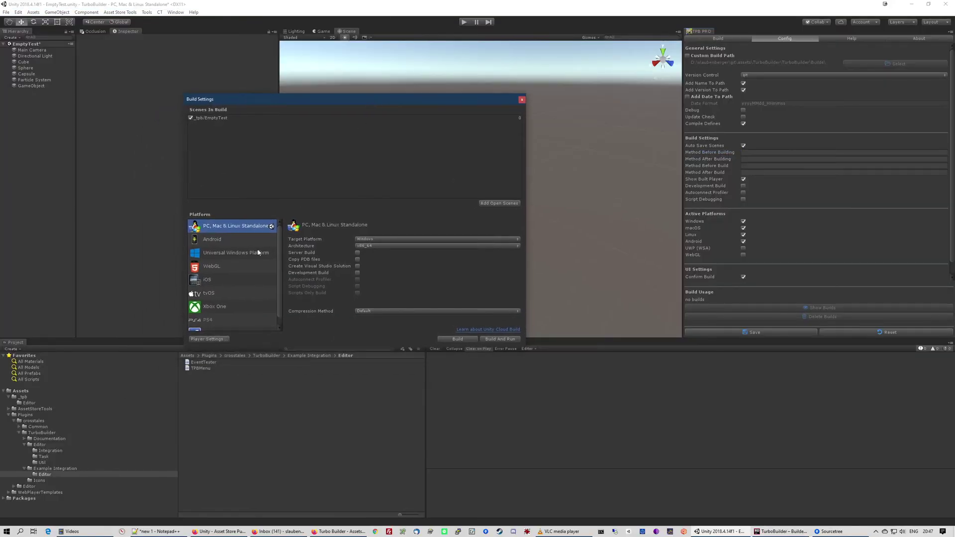
click(215, 362)
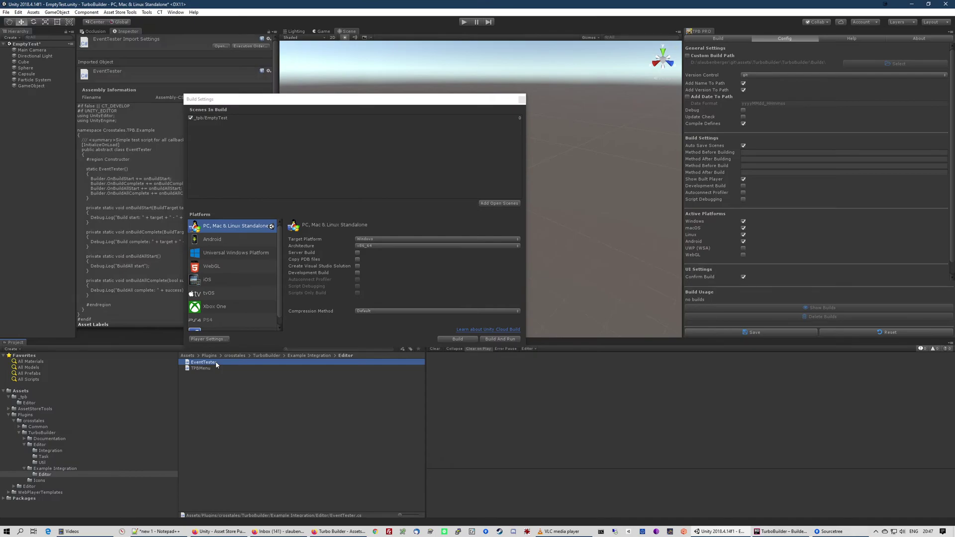
double_click(217, 363)
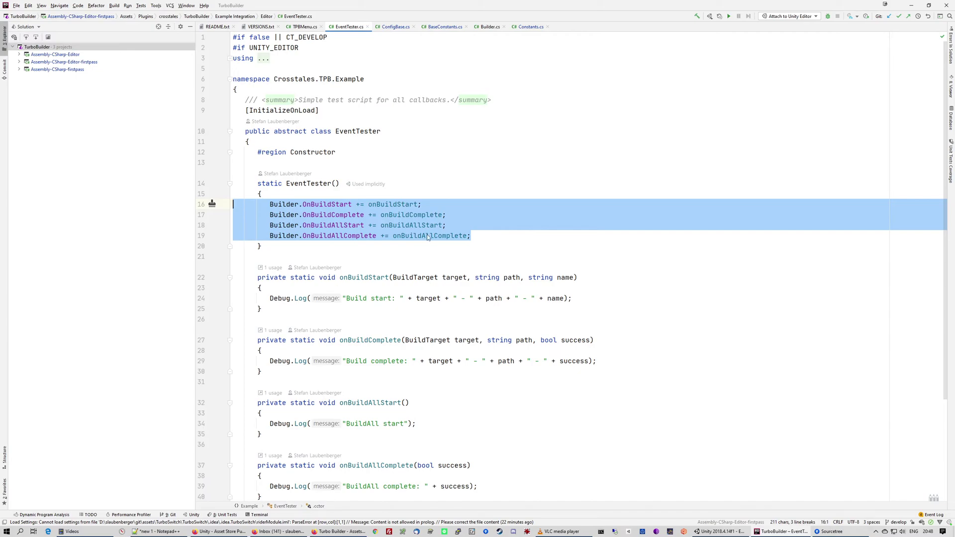
Minimize Rider so the Unity editor with Build Settings is back in front.
click(911, 4)
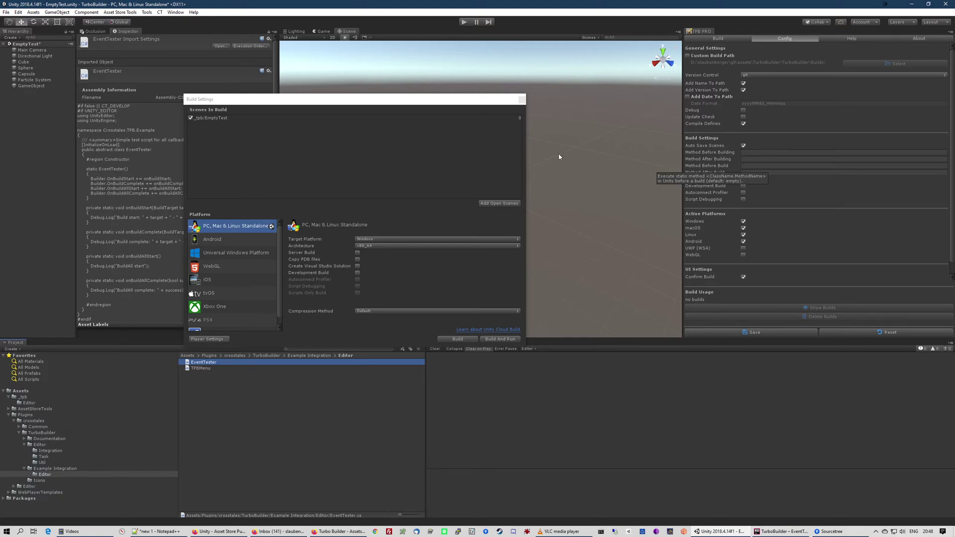
Center the Build Settings window and open the project's Player Settings.
drag(380, 99, 497, 155)
click(326, 391)
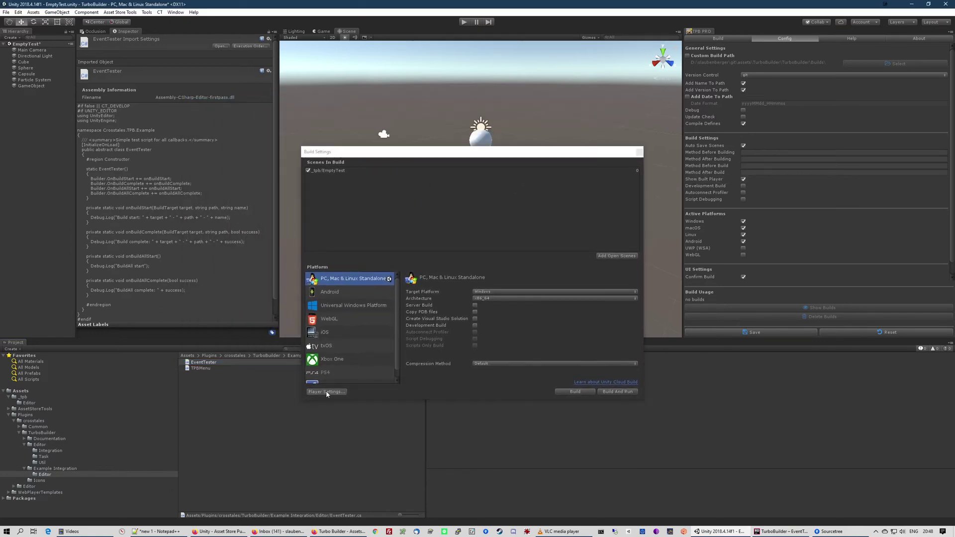
click(356, 159)
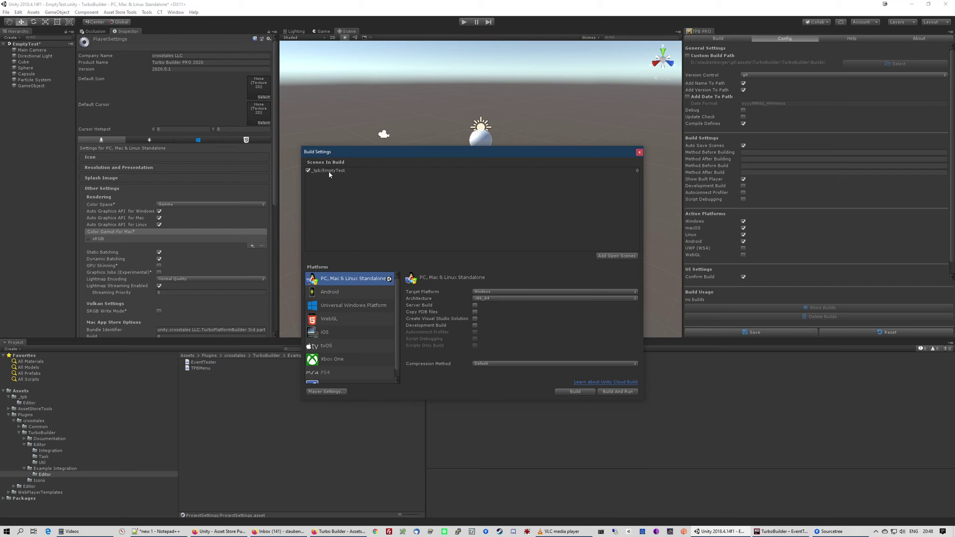
scroll(202, 180, down, 3)
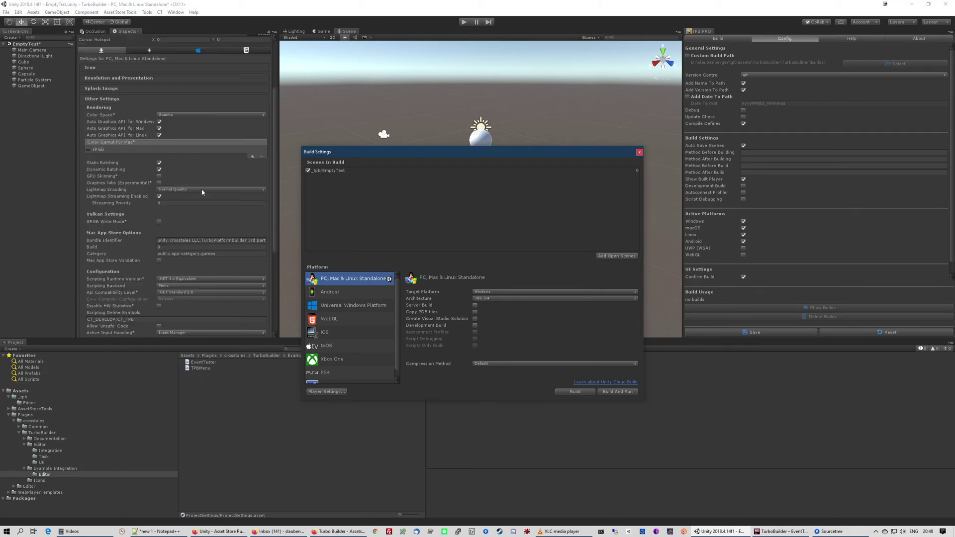
scroll(199, 193, up, 3)
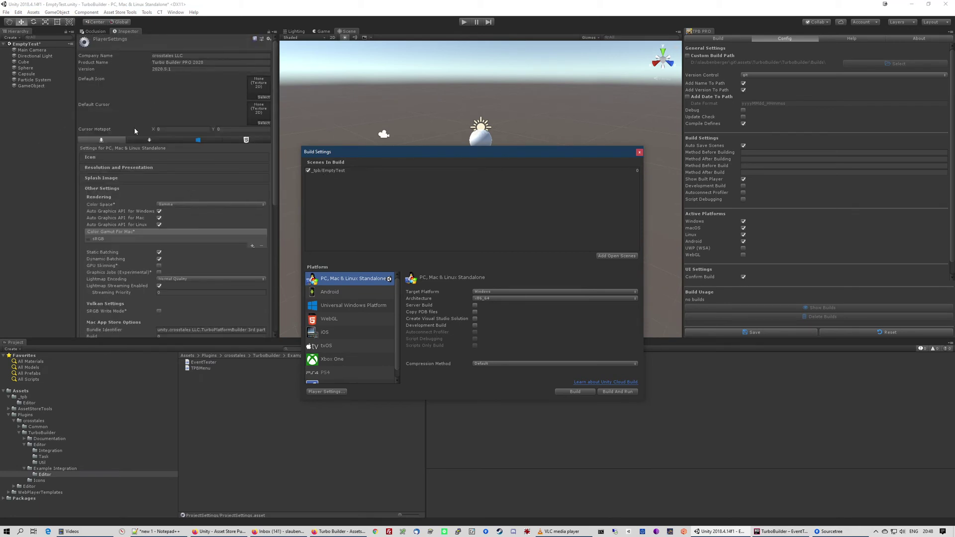
Show the Android Player Settings in the Inspector and scroll through its options.
click(152, 146)
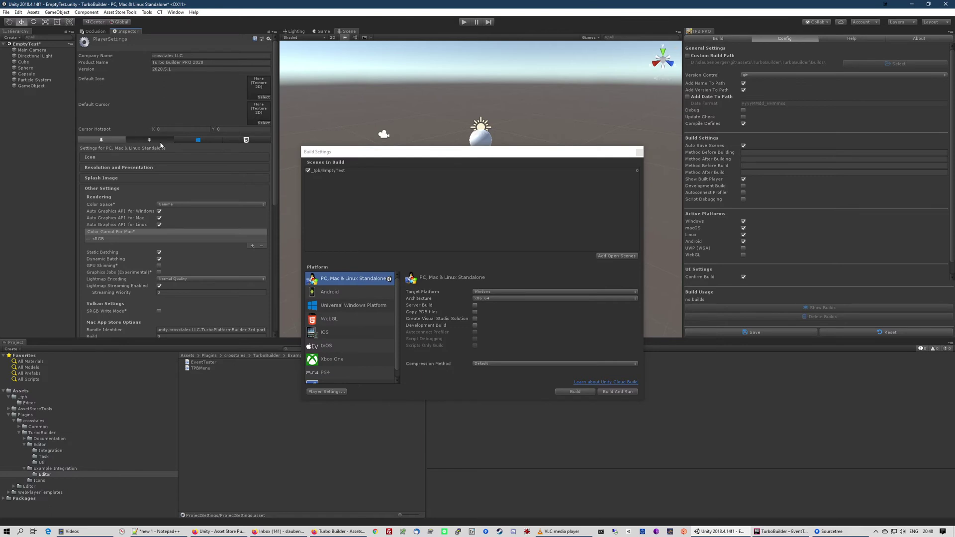
click(198, 140)
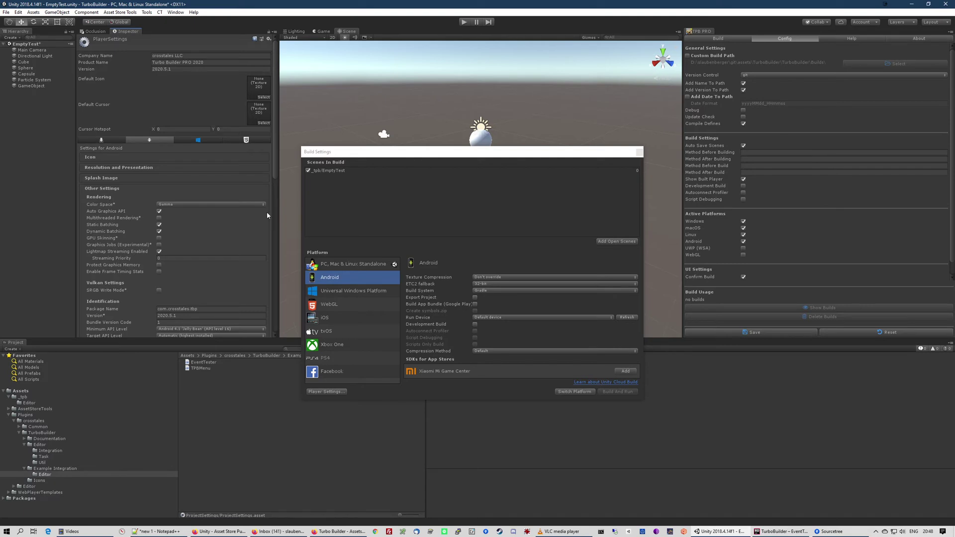
scroll(166, 139, down, 10)
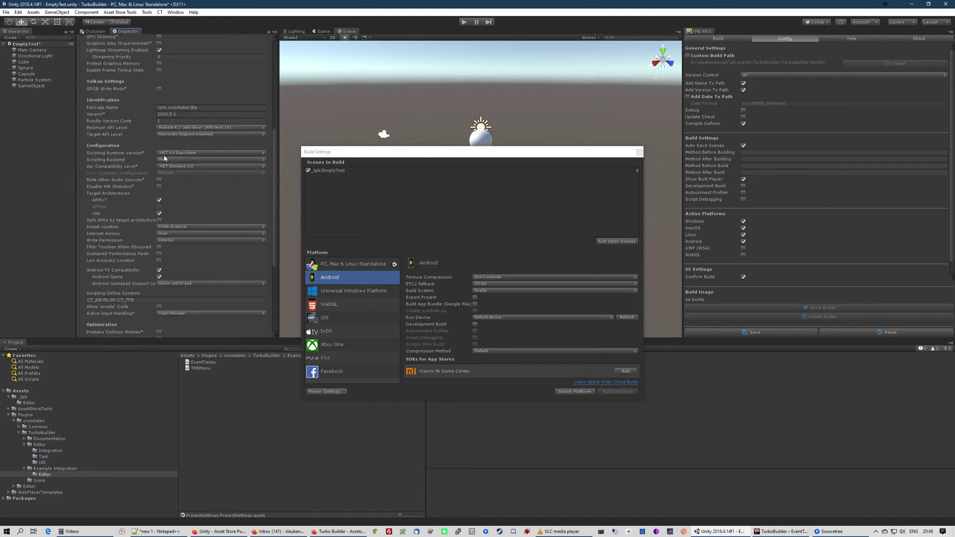
scroll(162, 156, up, 10)
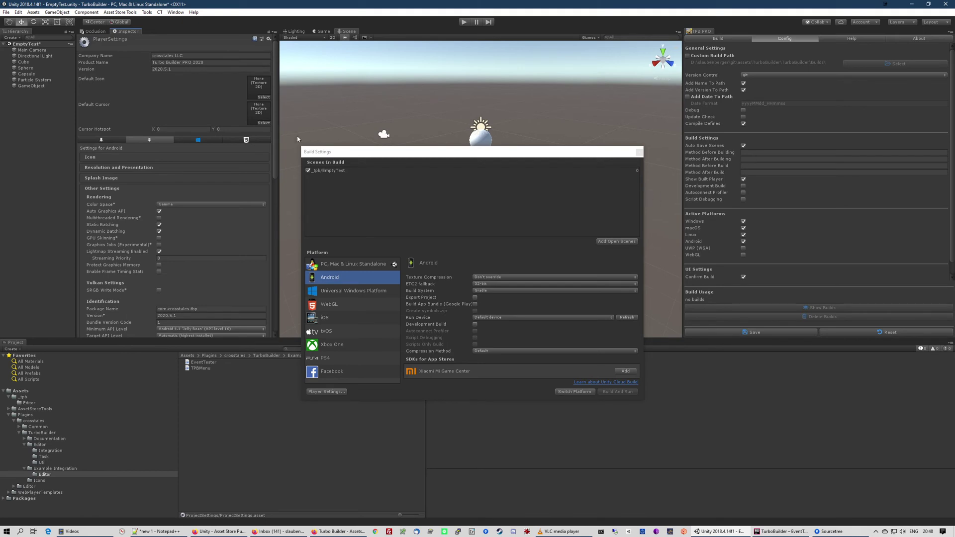
scroll(160, 183, down, 11)
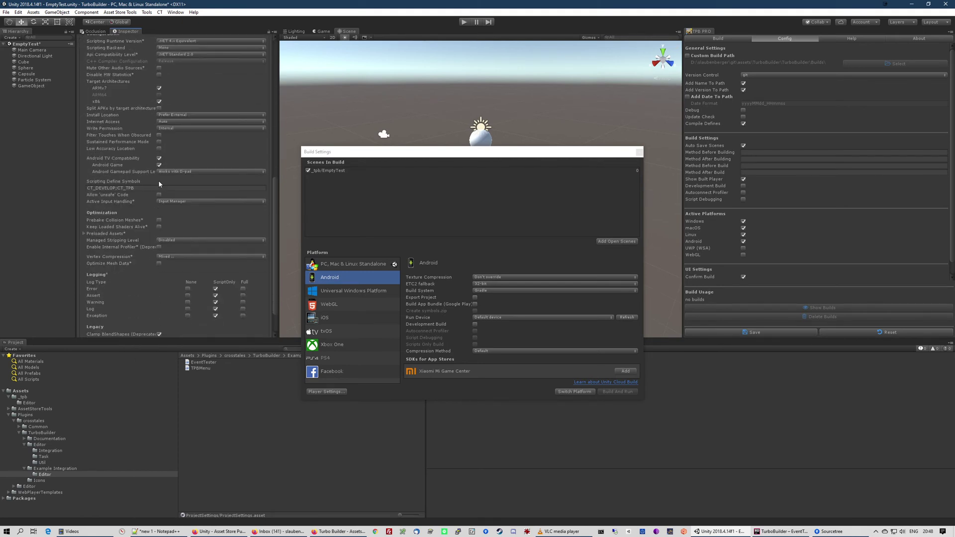
scroll(155, 184, up, 10)
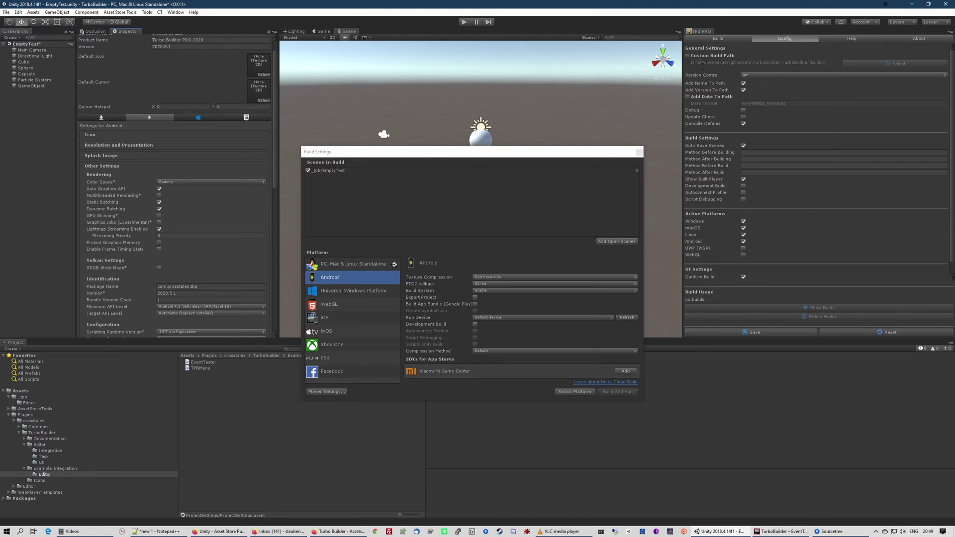
Enable WebGL and disable Linux under Active Platforms, checking the updated Build tab list.
click(716, 38)
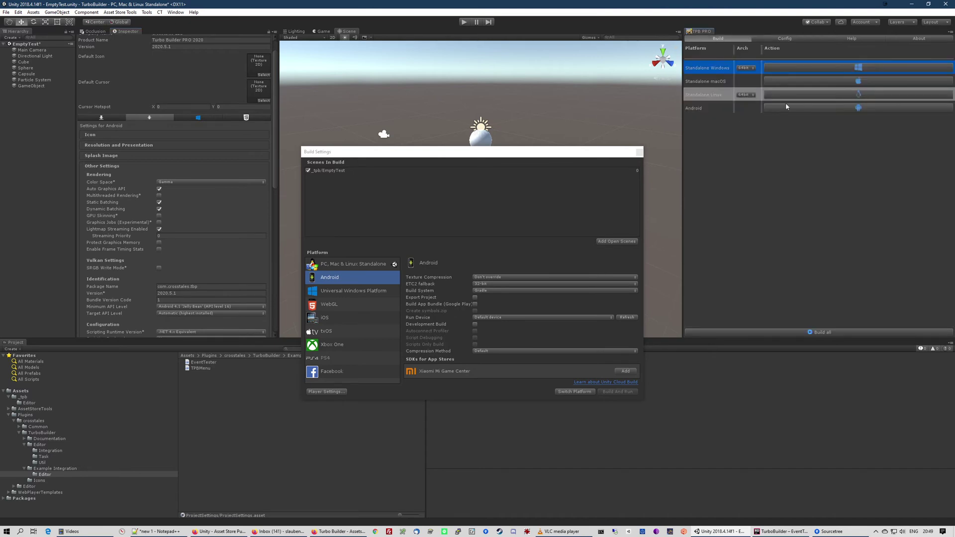
click(778, 40)
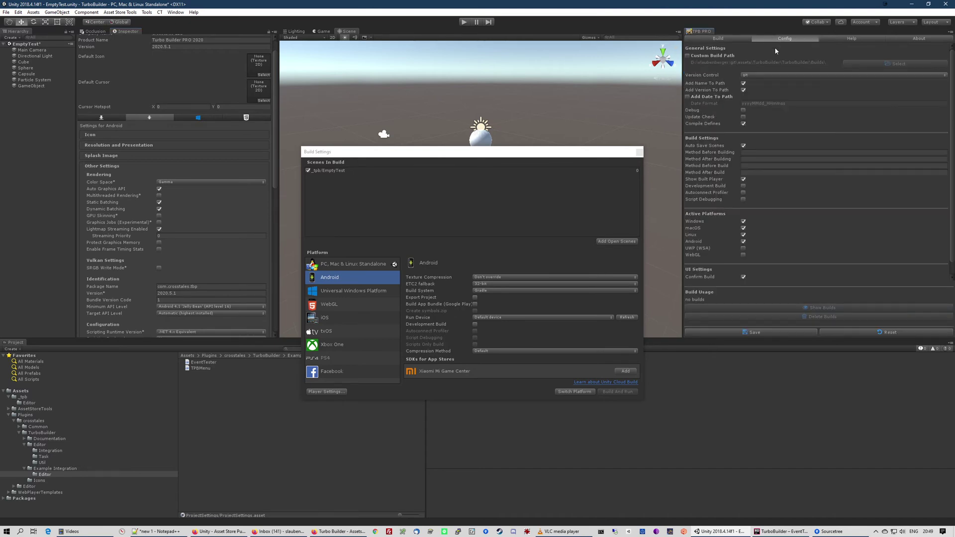
click(744, 255)
click(743, 235)
click(729, 40)
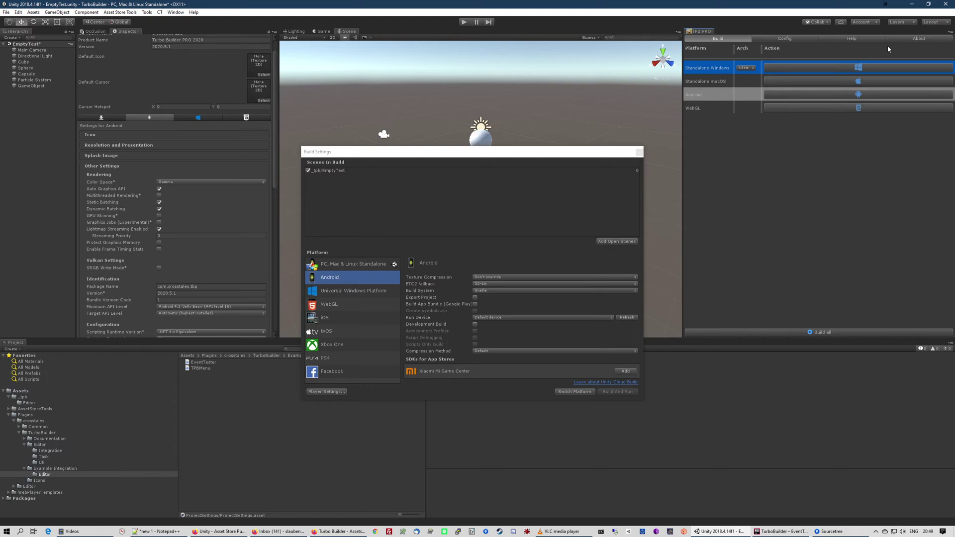
click(810, 40)
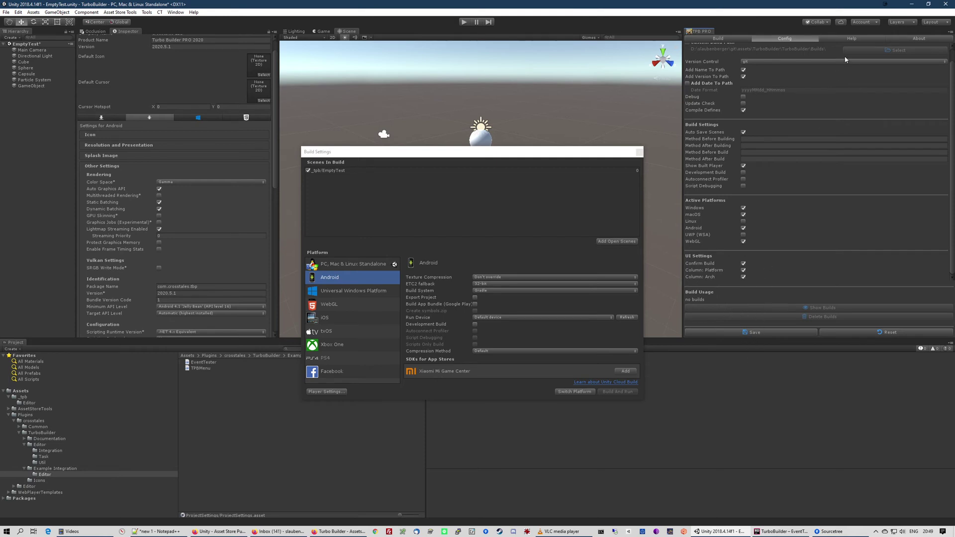
Build the Standalone Windows platform from the Build tab, confirming with Yes.
click(739, 38)
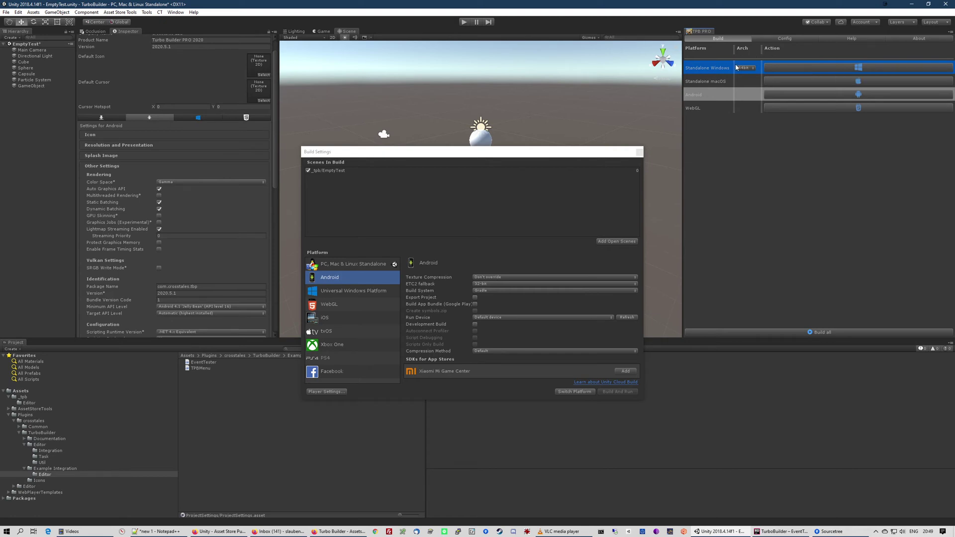
click(842, 72)
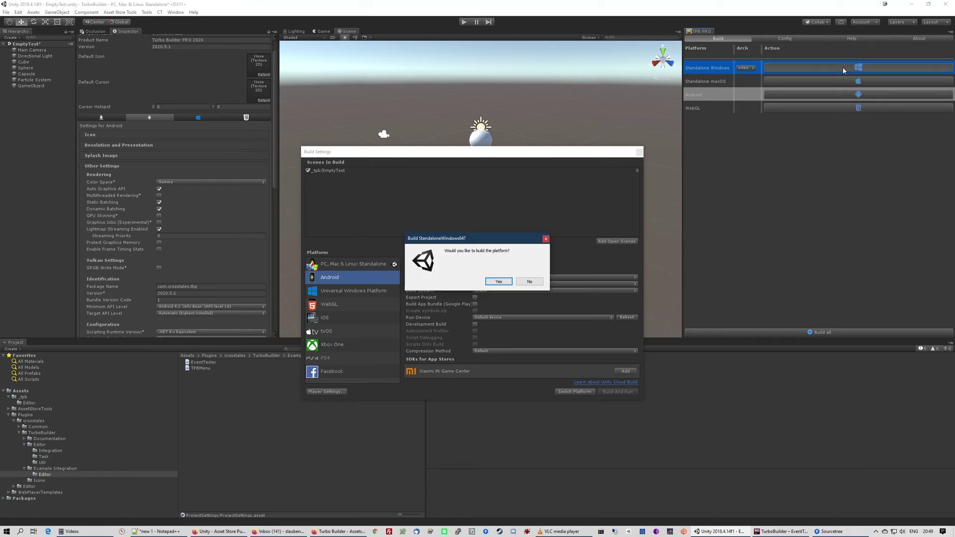
click(503, 282)
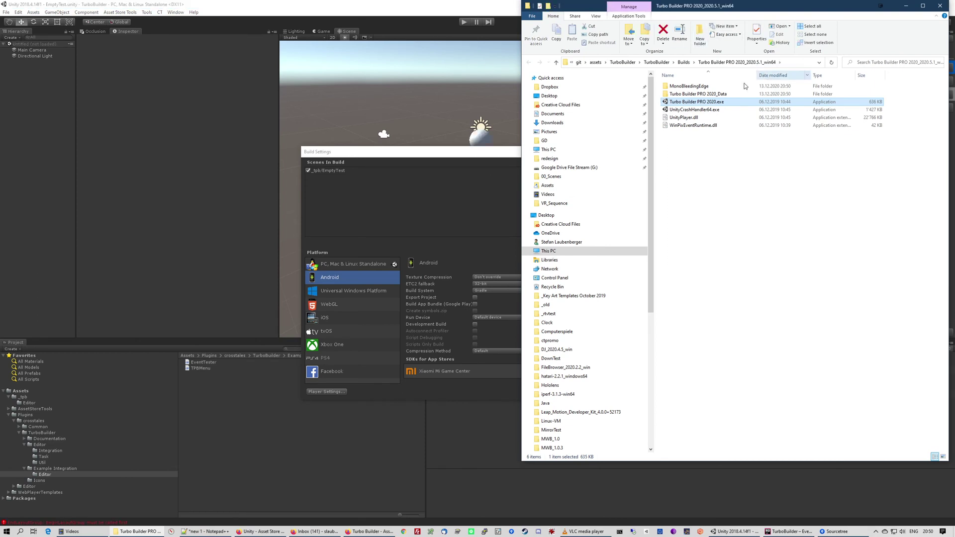
Review the Builds and win64 output folders, reopen them via Show Builds, and close Explorer.
click(685, 63)
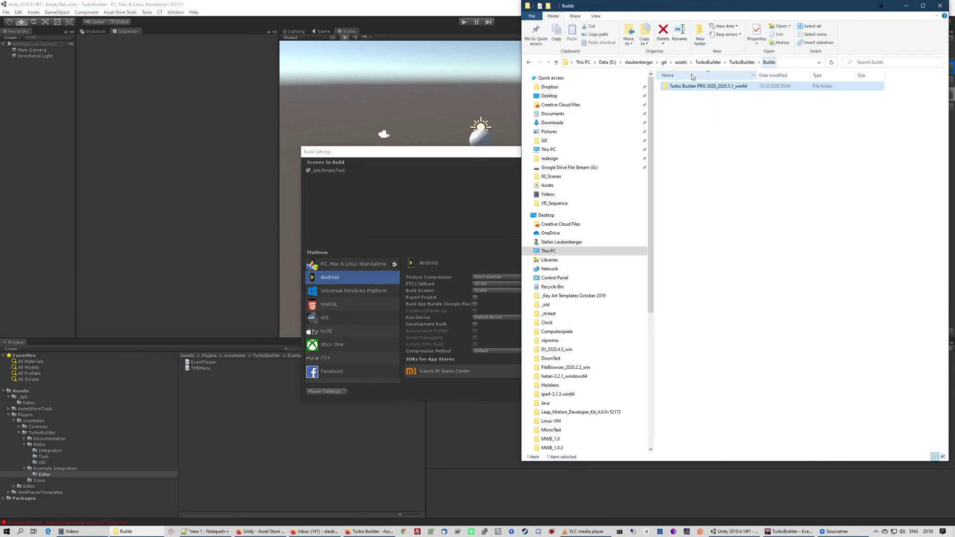
double_click(744, 87)
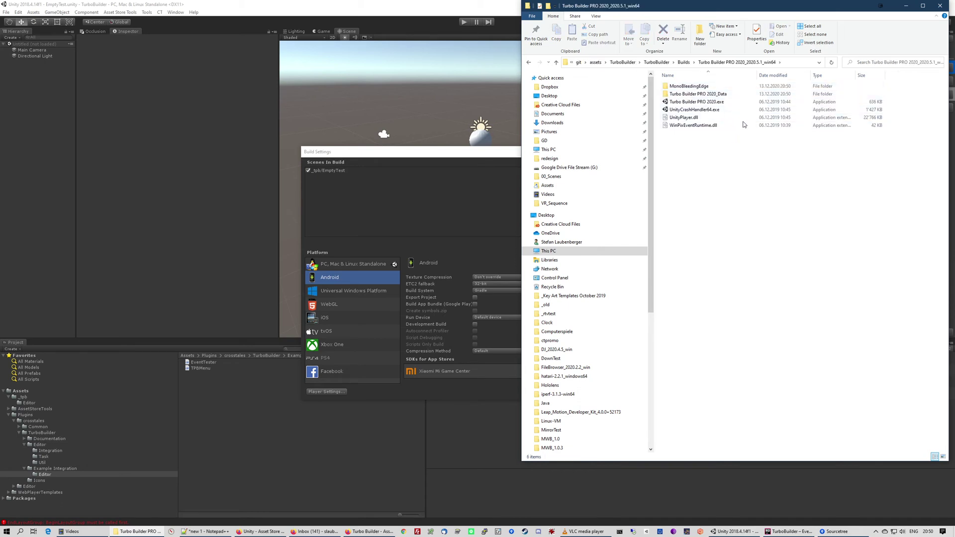
click(939, 7)
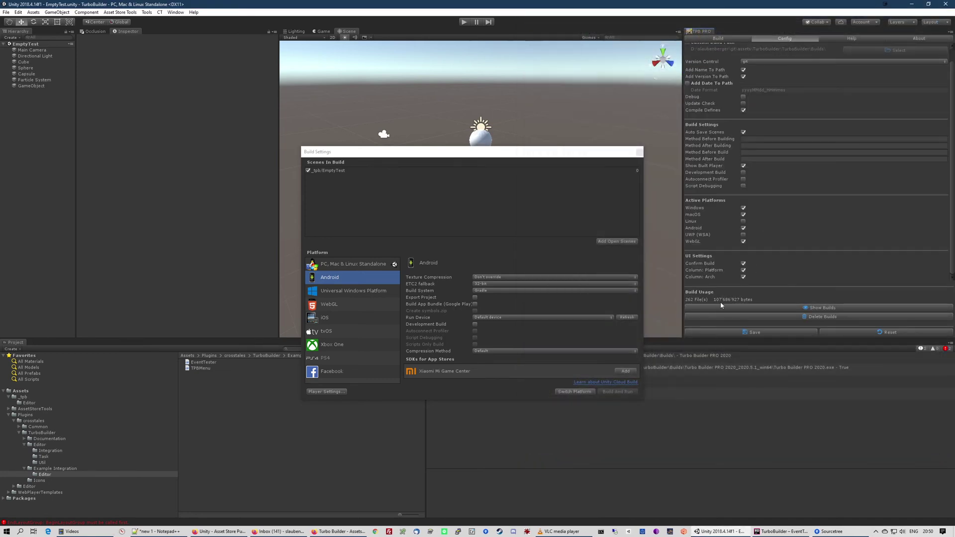
click(848, 309)
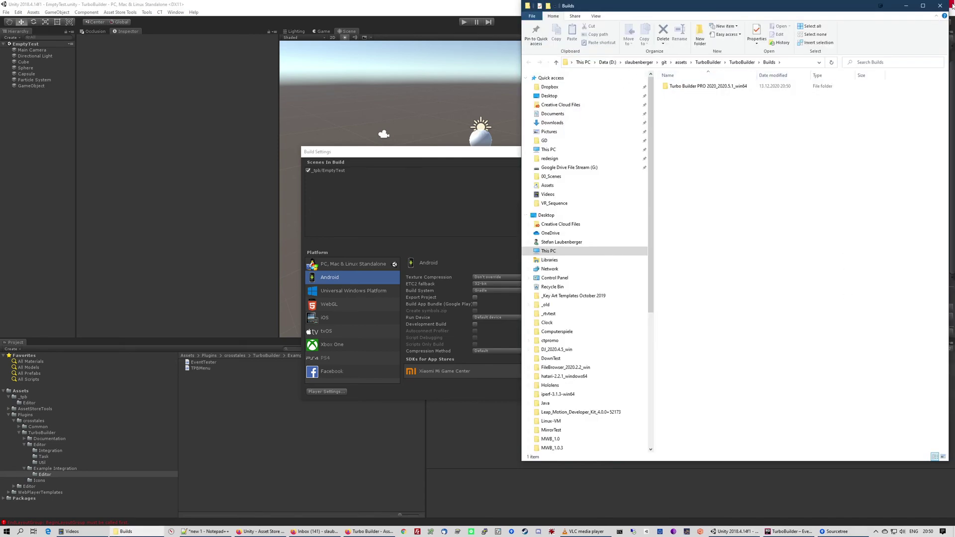
click(939, 5)
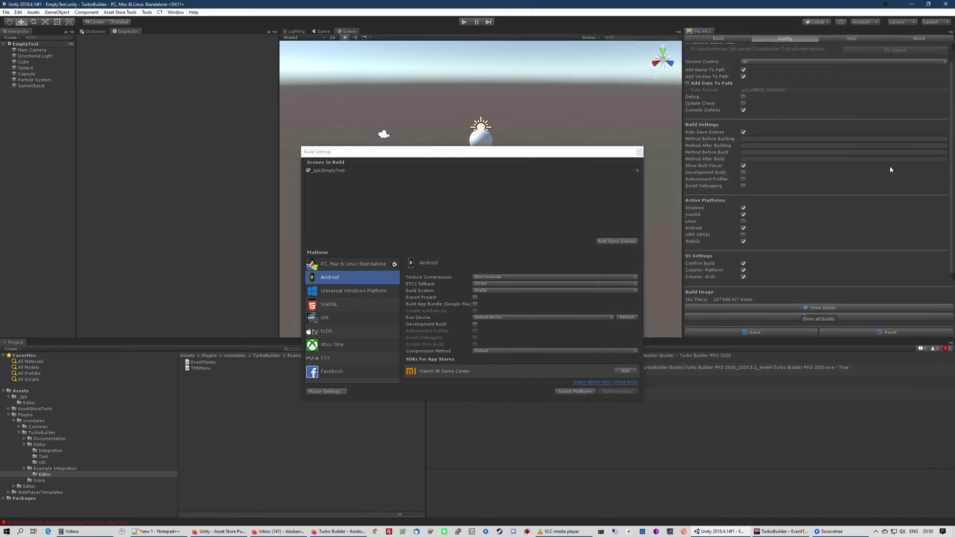
Show Turbo Builder PRO's Help page and read its manual in Firefox.
click(858, 39)
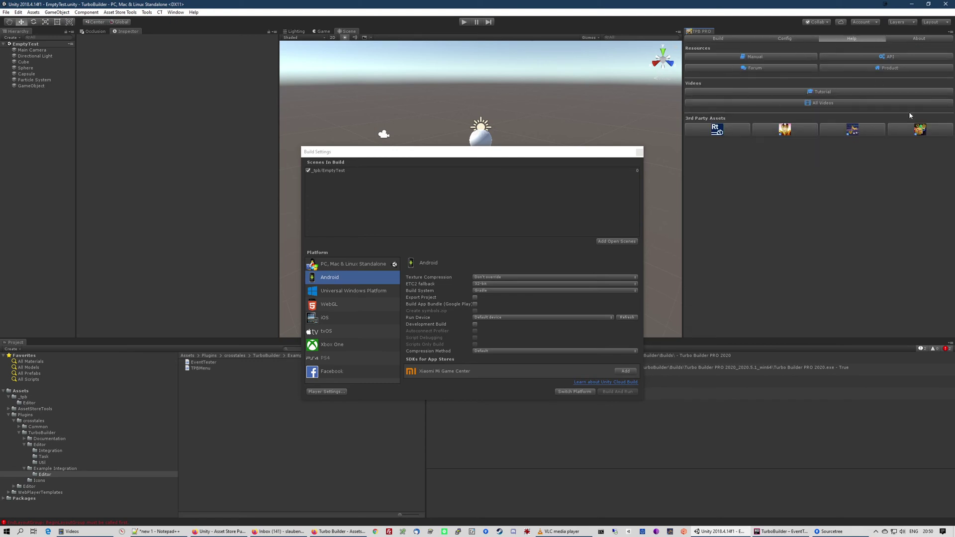
click(781, 55)
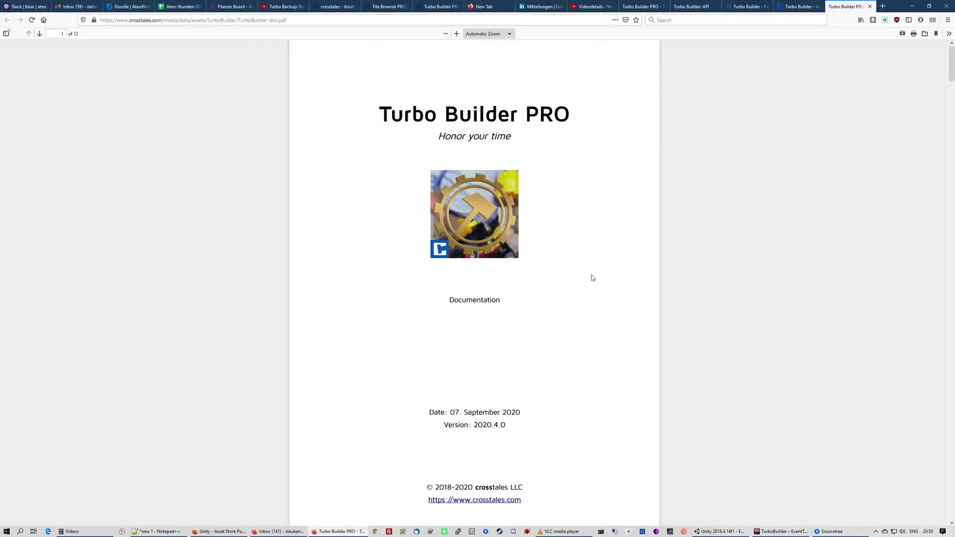
scroll(624, 333, down, 15)
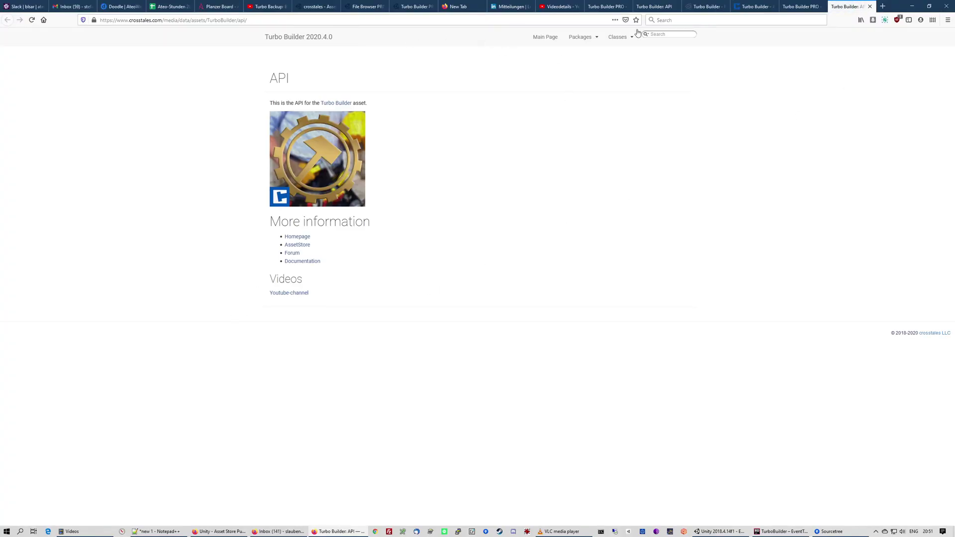
Browse the API Classes > Class List, then minimise Firefox.
click(618, 37)
click(622, 51)
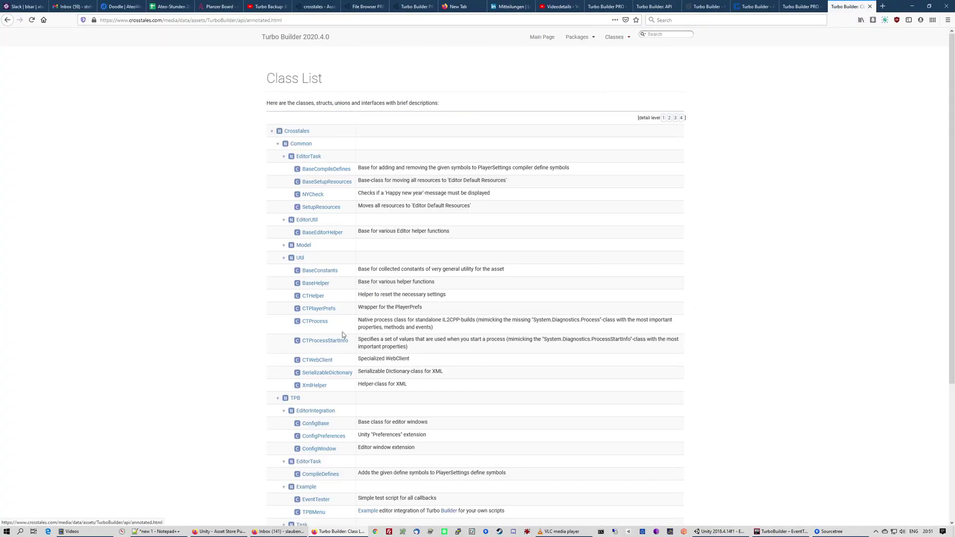
scroll(348, 343, down, 5)
scroll(371, 354, up, 5)
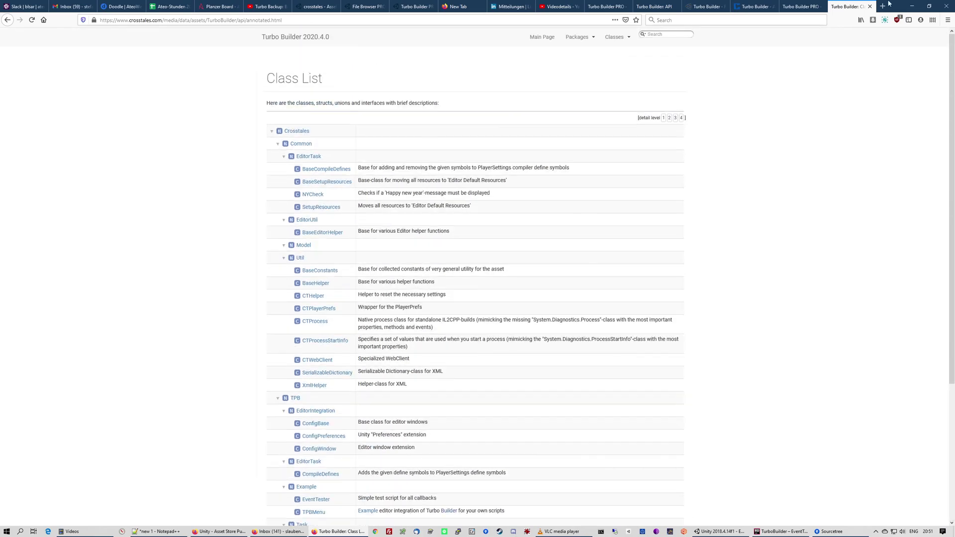
click(913, 5)
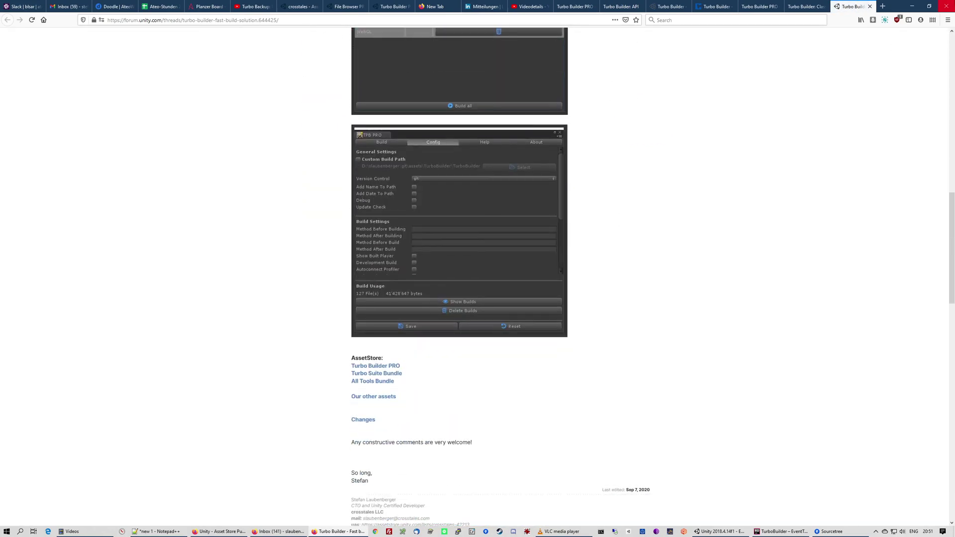
click(912, 5)
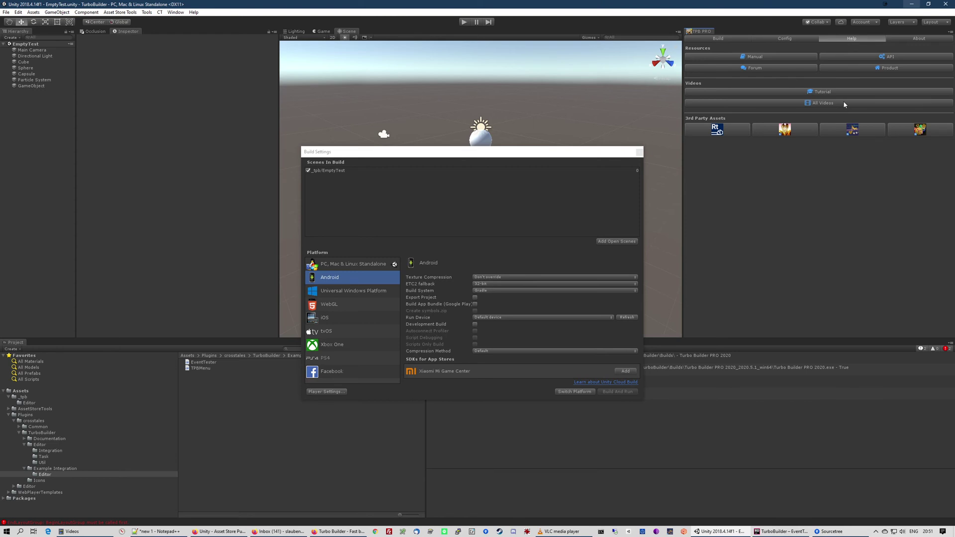
Review the About Readme and release history, then Check For Update to confirm version 2020.5.1 is latest.
click(916, 39)
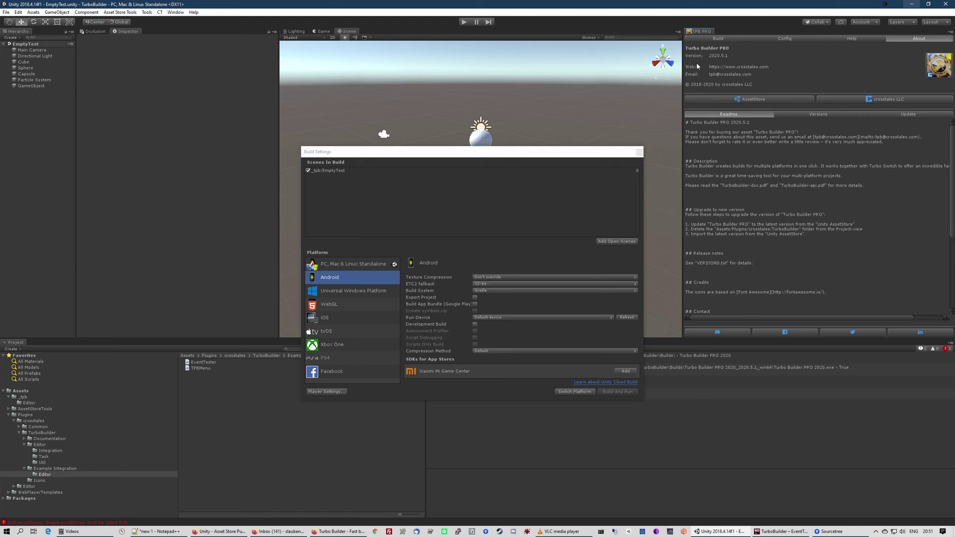
drag(710, 76, 792, 92)
click(843, 114)
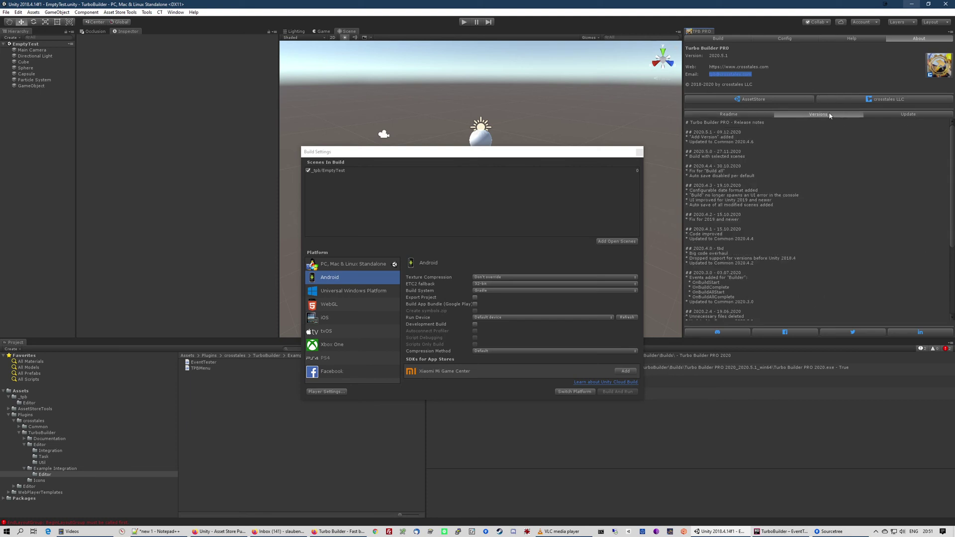
click(706, 115)
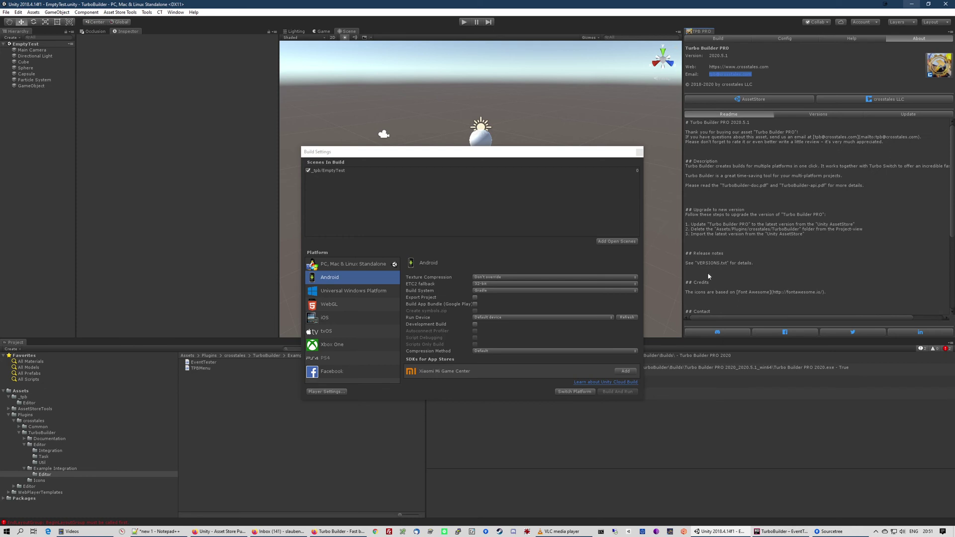
scroll(735, 267, down, 5)
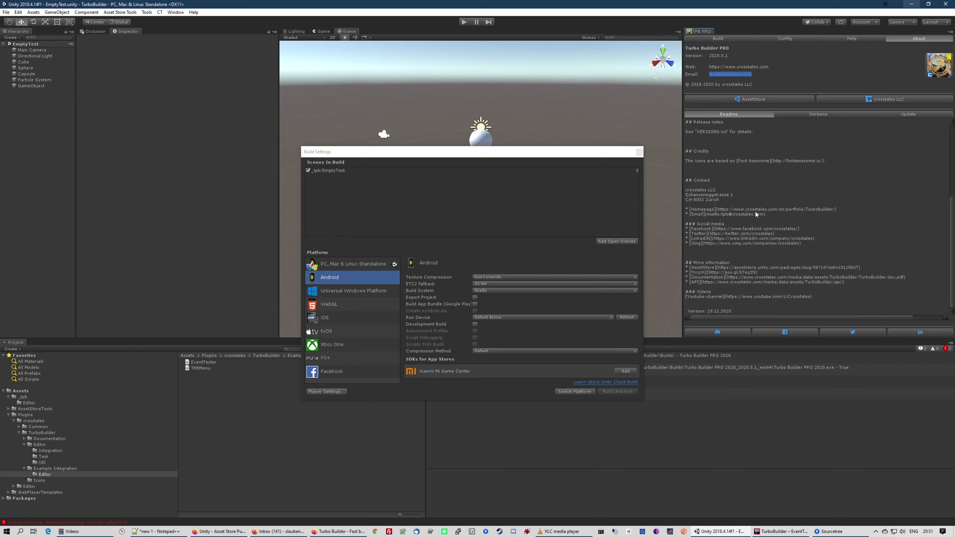
click(812, 114)
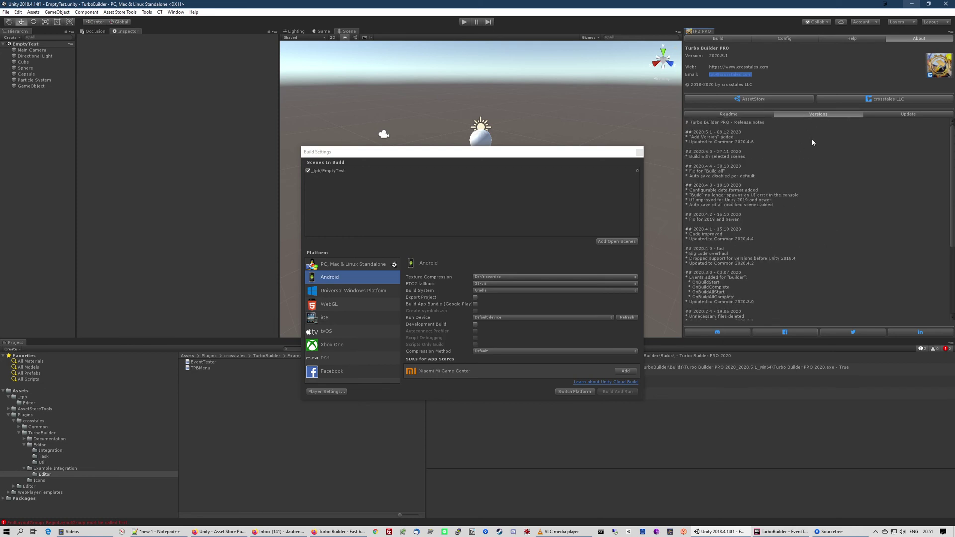
scroll(795, 232, down, 3)
scroll(806, 230, down, 2)
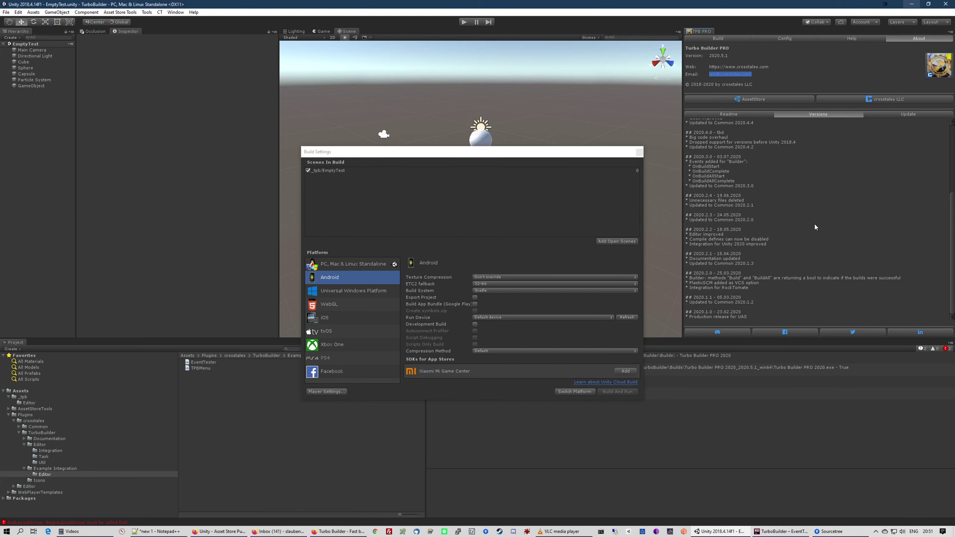
click(939, 114)
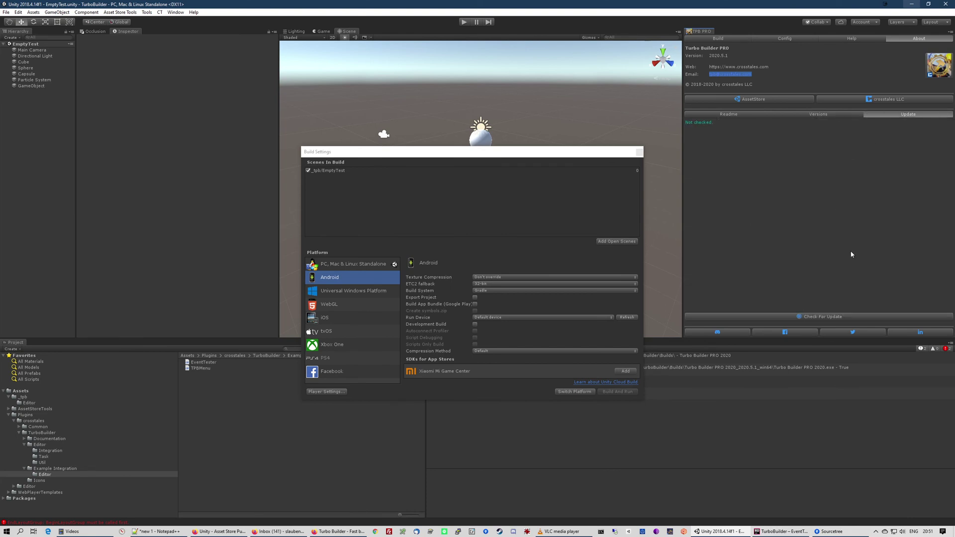
click(819, 315)
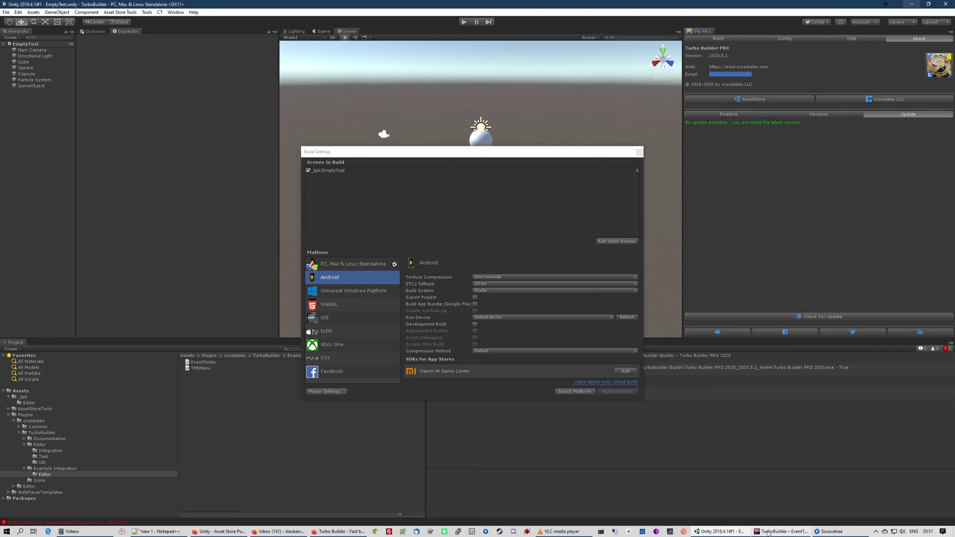
Open TPBMenu from Example Integration > Editor in Rider, check Unity's Tools build entries, and maximise Rider.
click(164, 394)
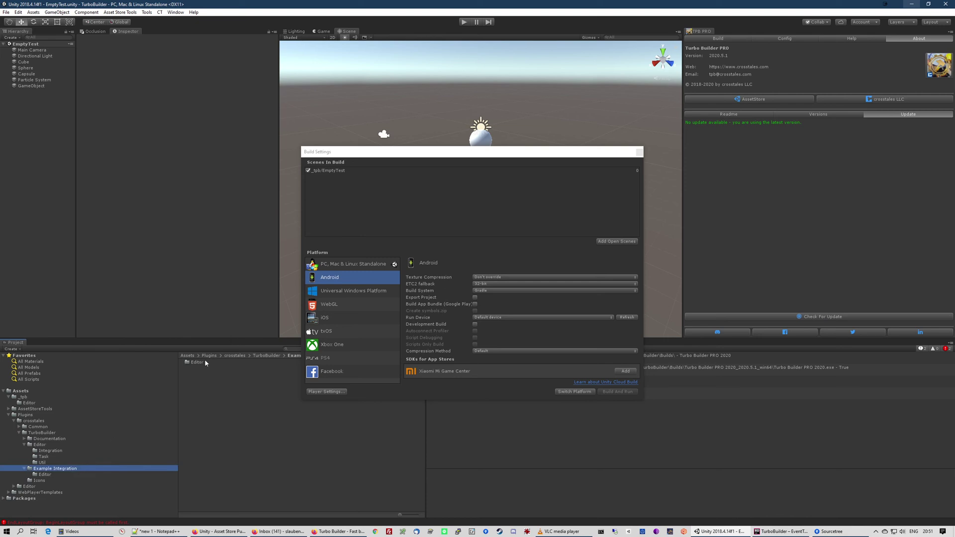
double_click(202, 363)
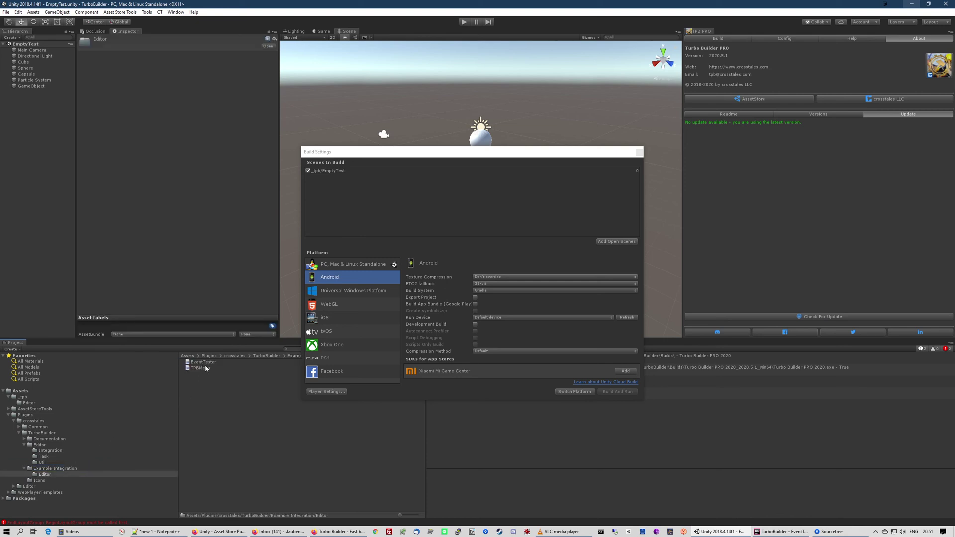
double_click(201, 368)
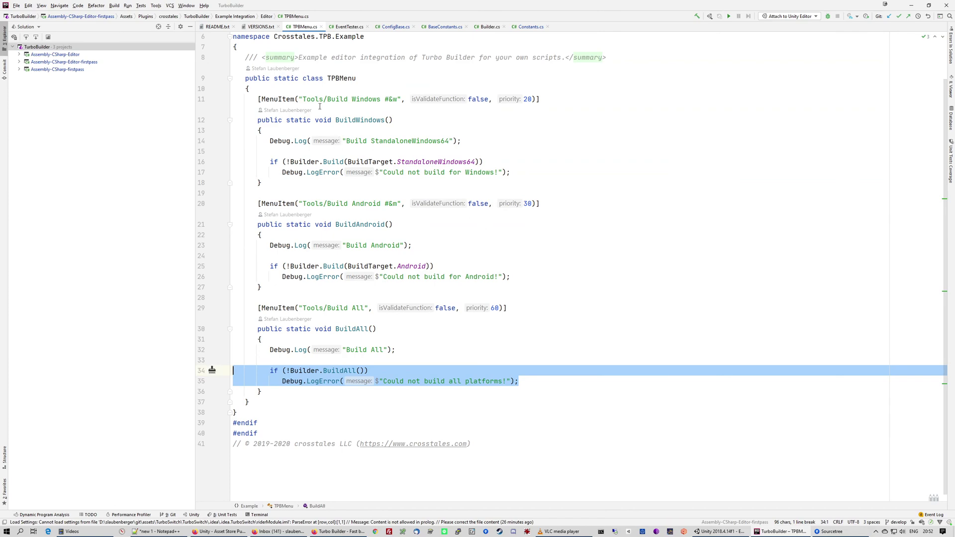
key(super+Down)
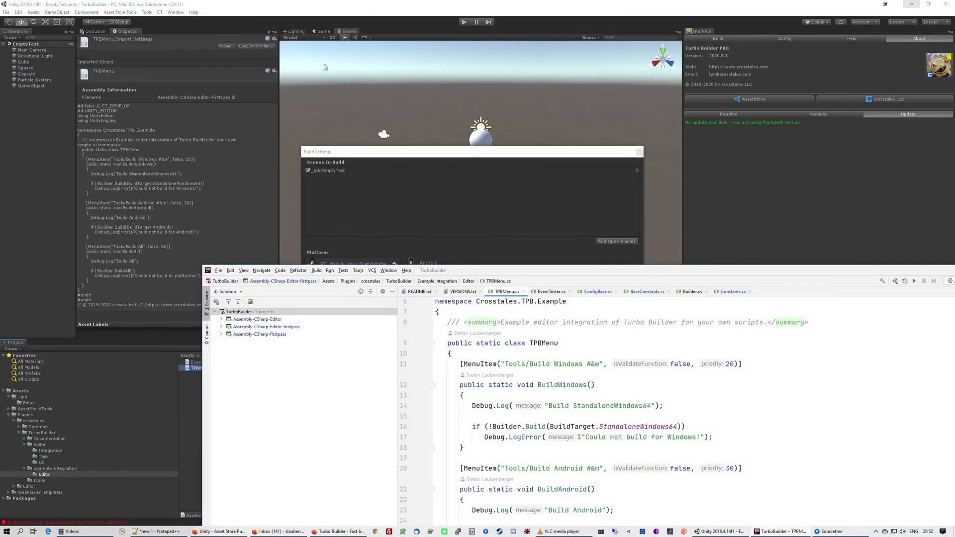
click(147, 12)
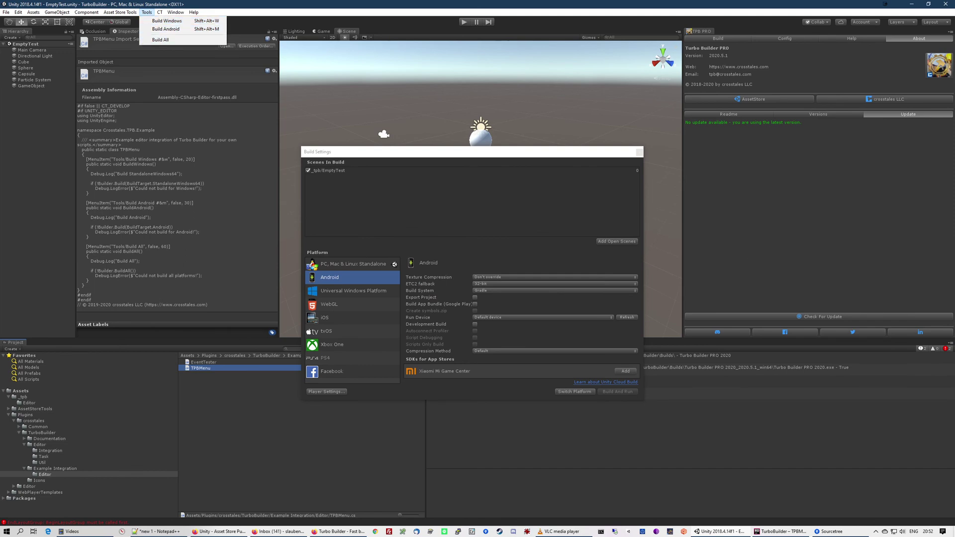
key(alt+Tab)
drag(858, 268, 697, 1)
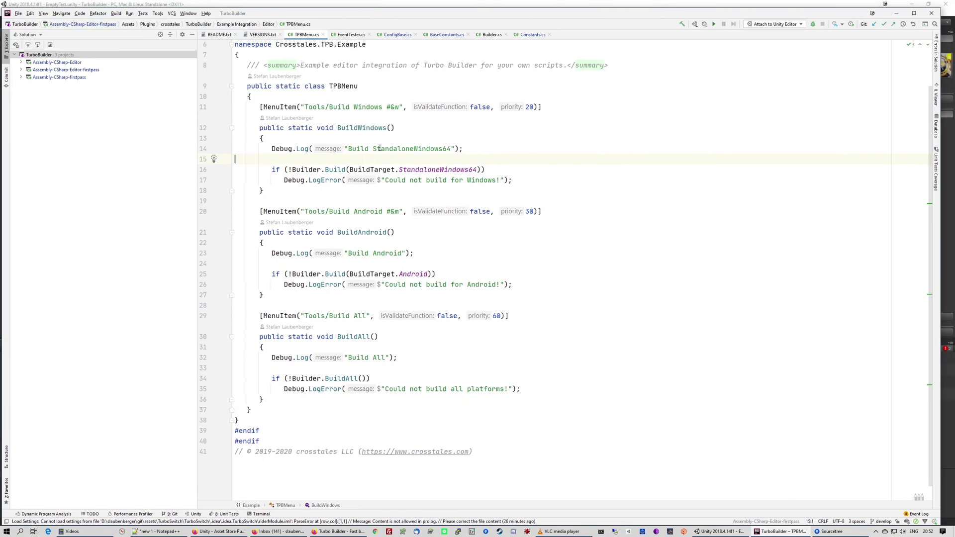
Add "path!", "name!", "myscene1", "myscene3" after StandaloneWindows64 in the line-16 Builder.Build call.
click(305, 180)
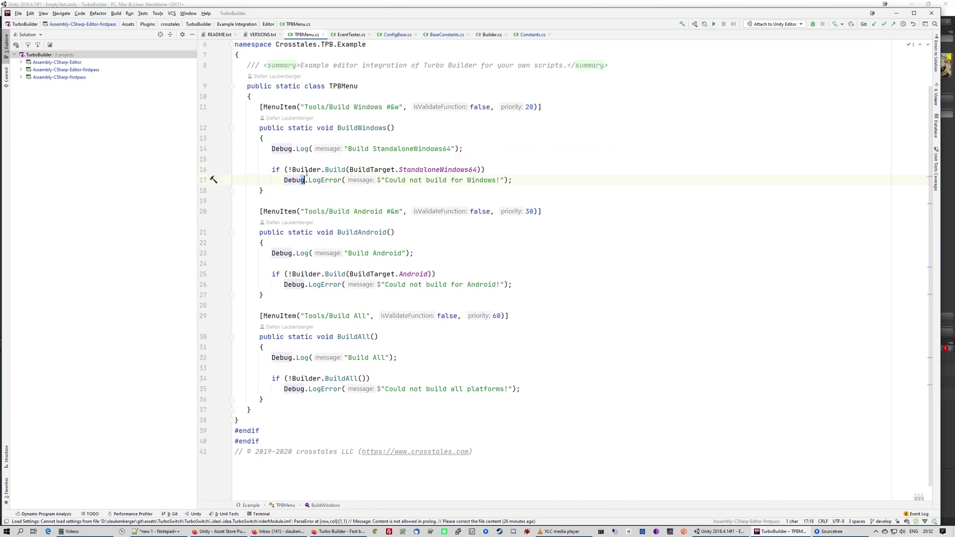
click(476, 170)
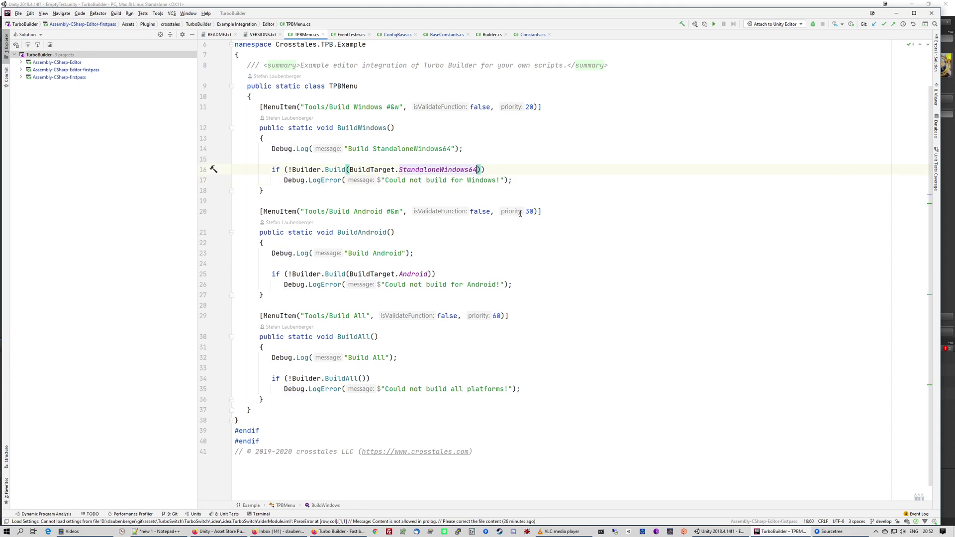
text(,)
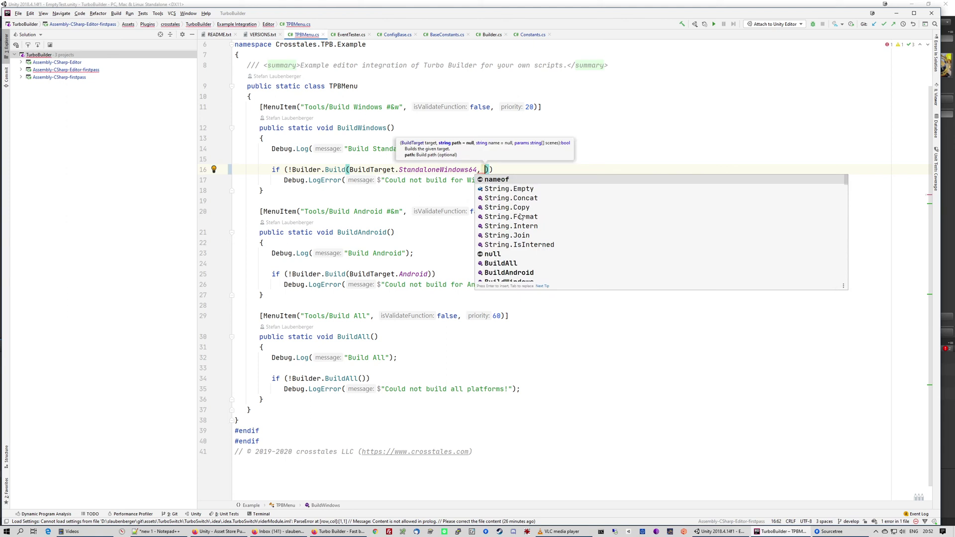
text("path)
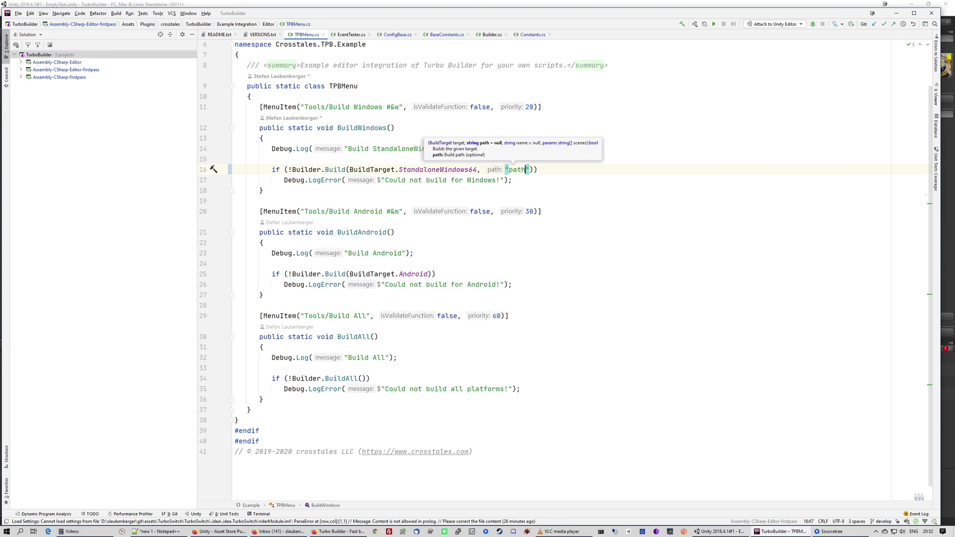
text(!")
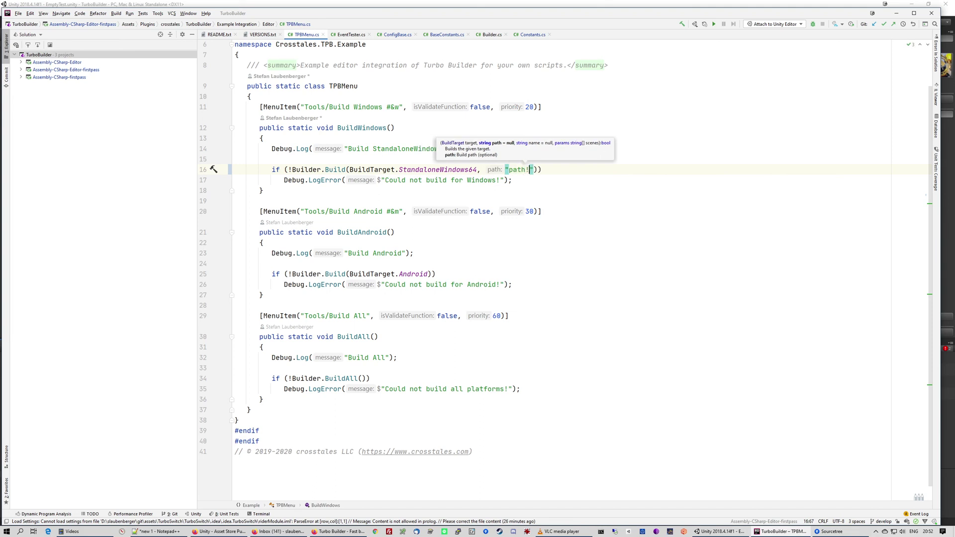
text(, ")
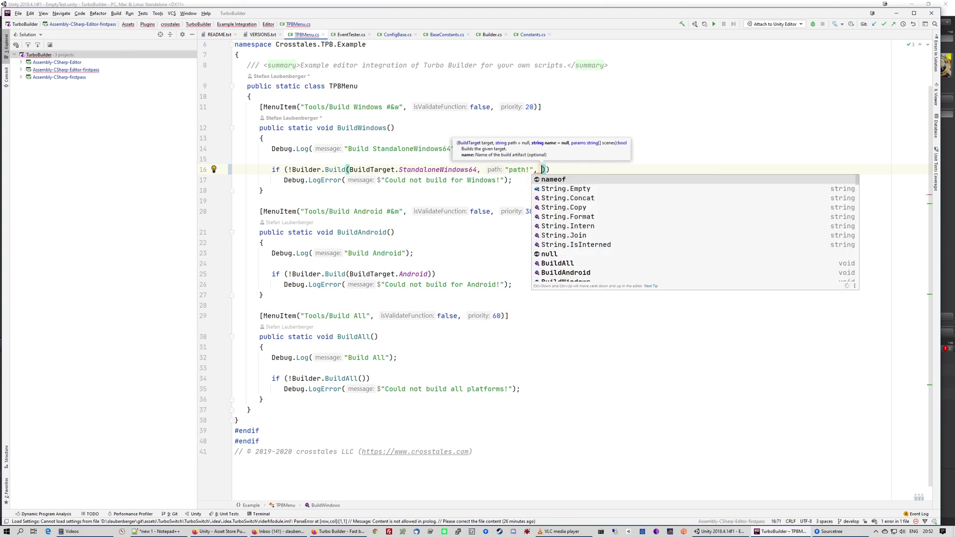
text(nam)
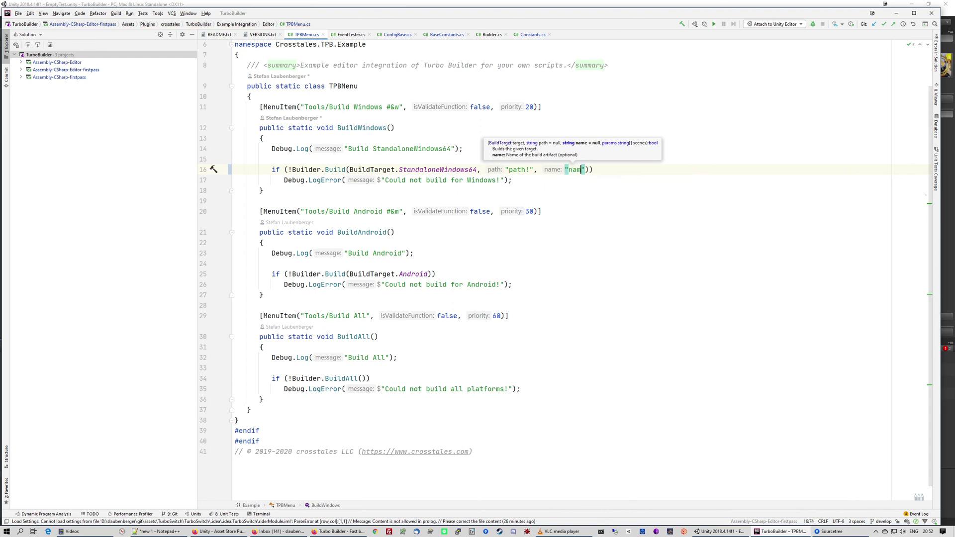
text(e!")
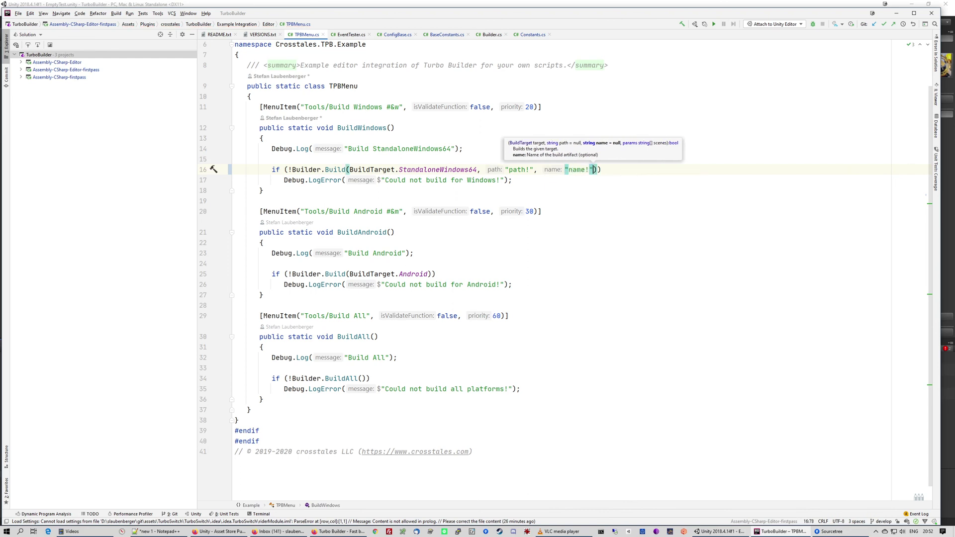
text(, )
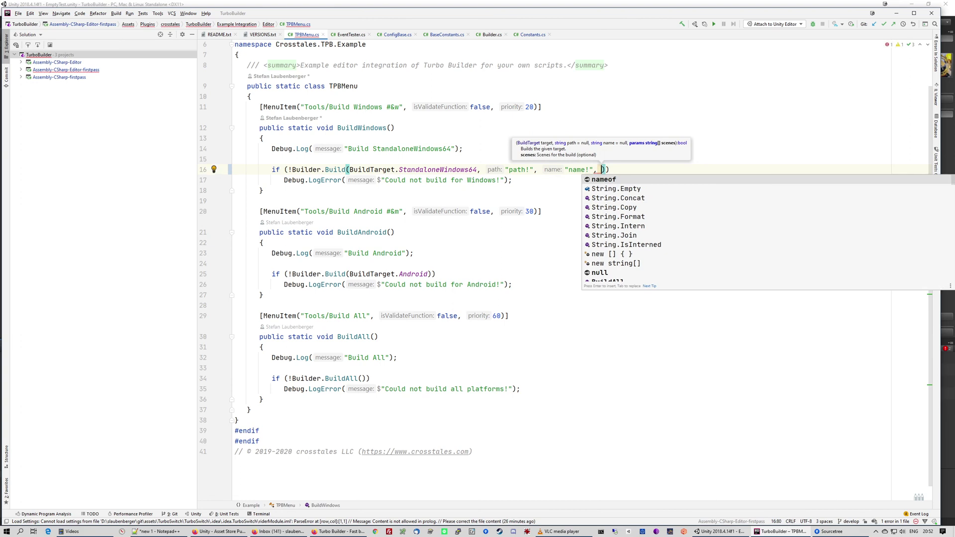
text(")
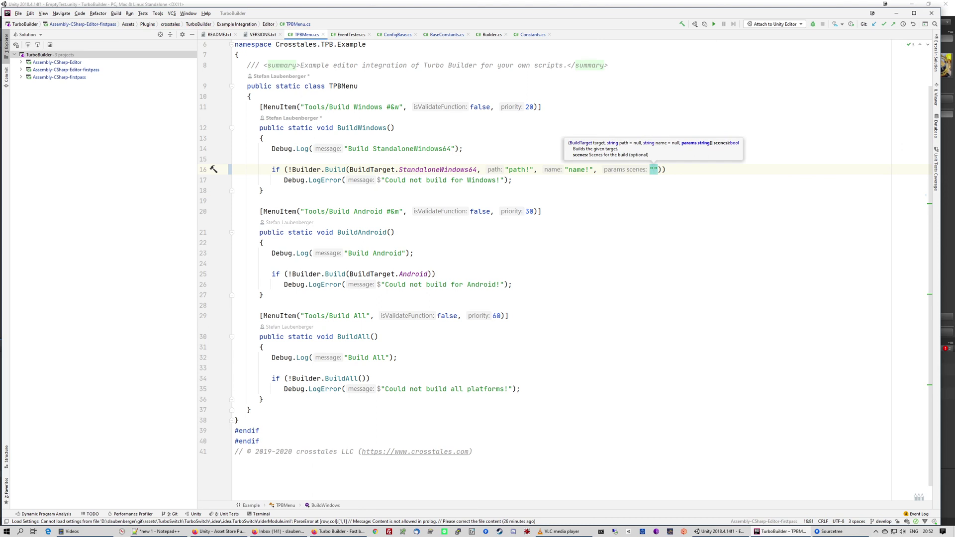
text(my)
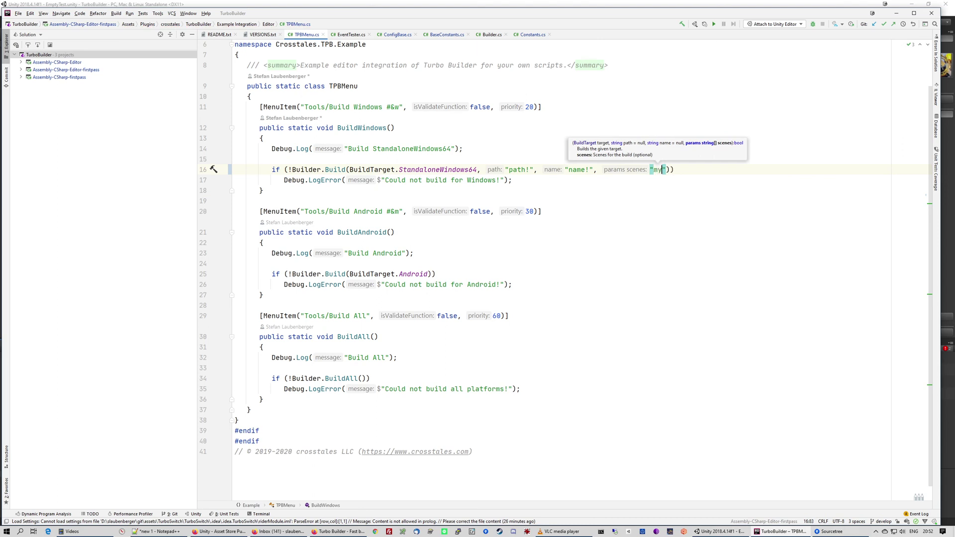
text(bcene)
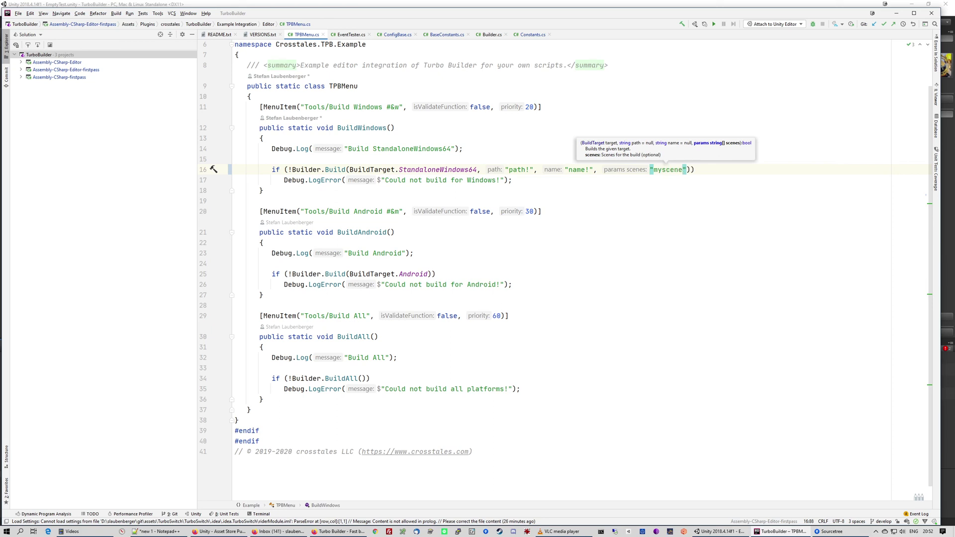
text(1", )
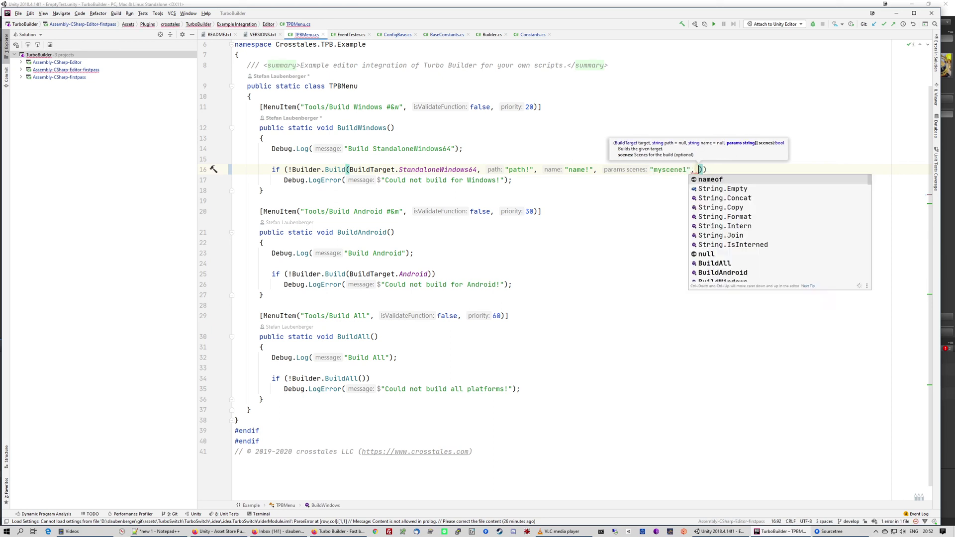
text("myscene)
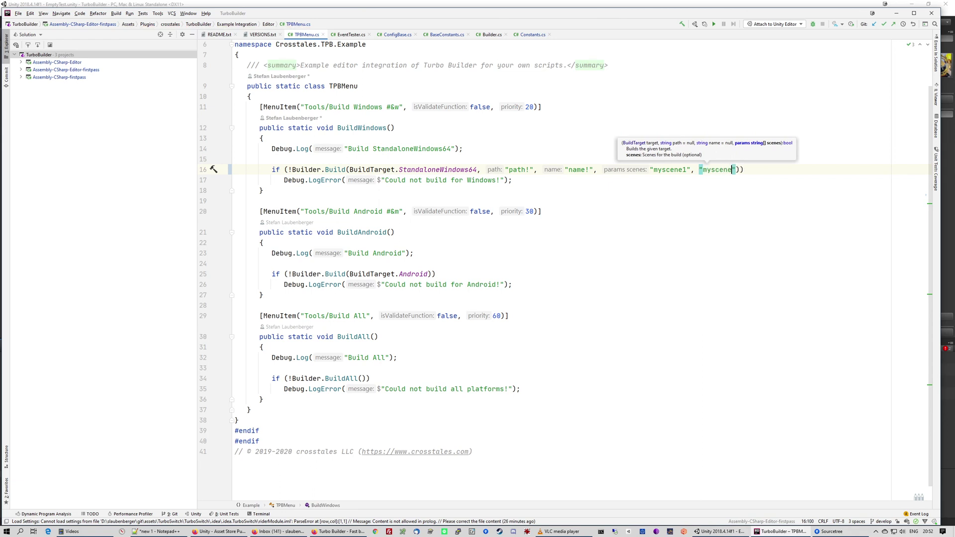
text(3)
click(732, 170)
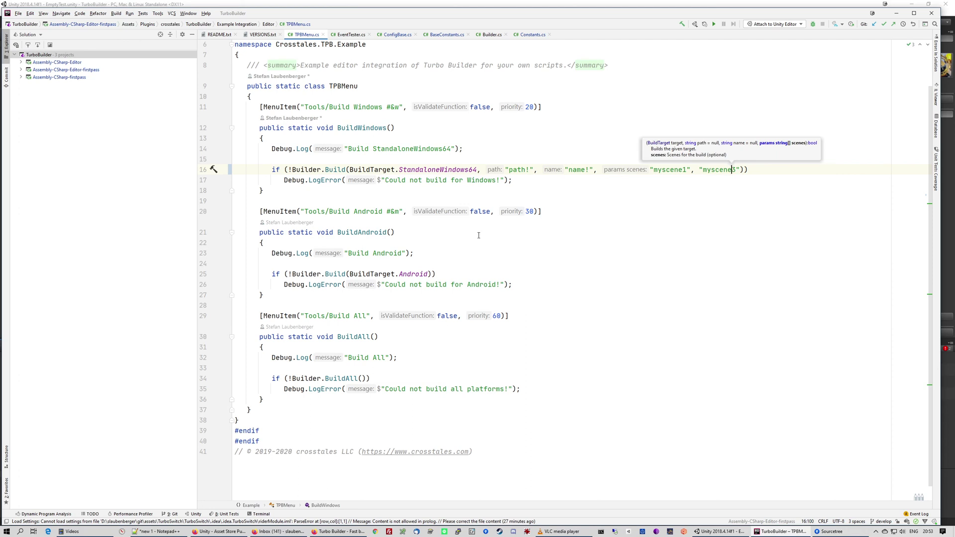
scroll(480, 231, down, 1)
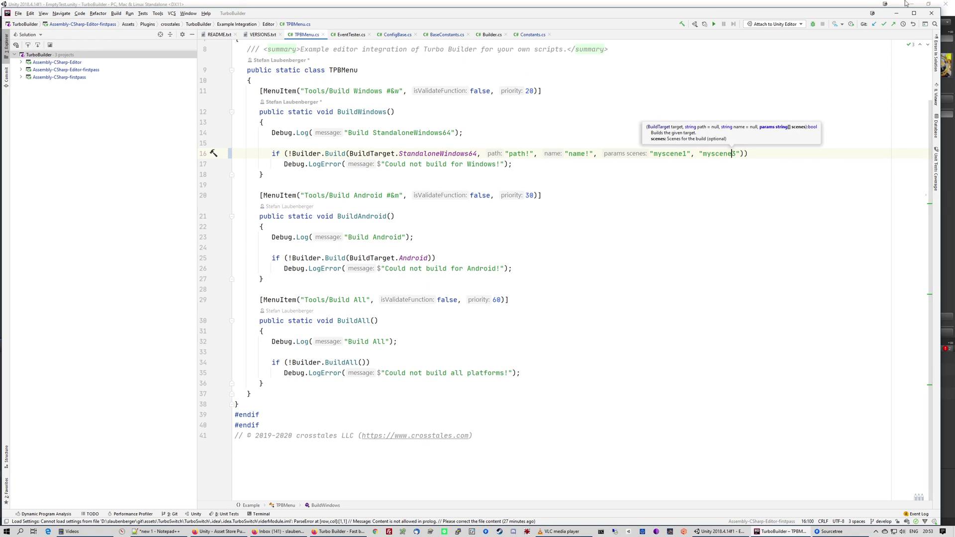
Minimise Rider and switch the Turbo Builder PRO window from About to its Build page.
click(897, 14)
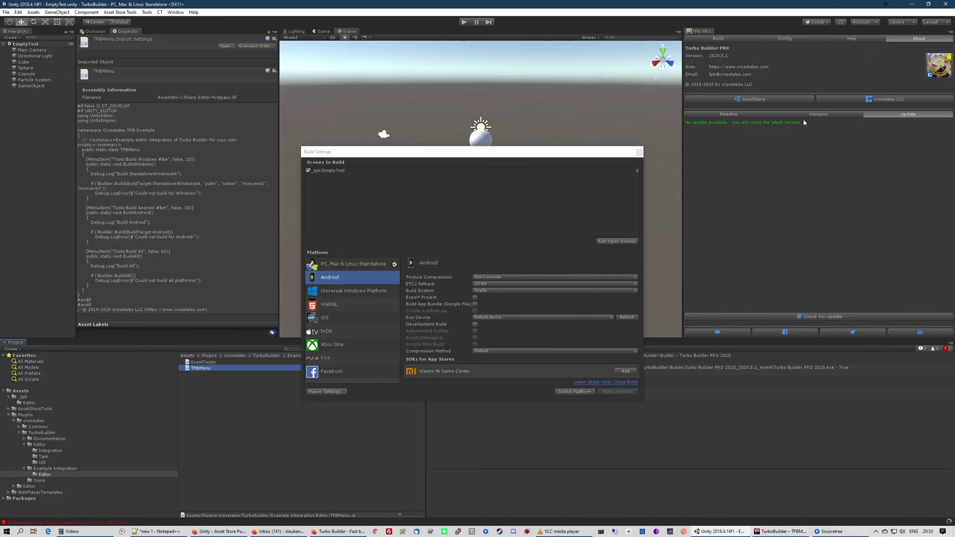
click(719, 45)
click(721, 39)
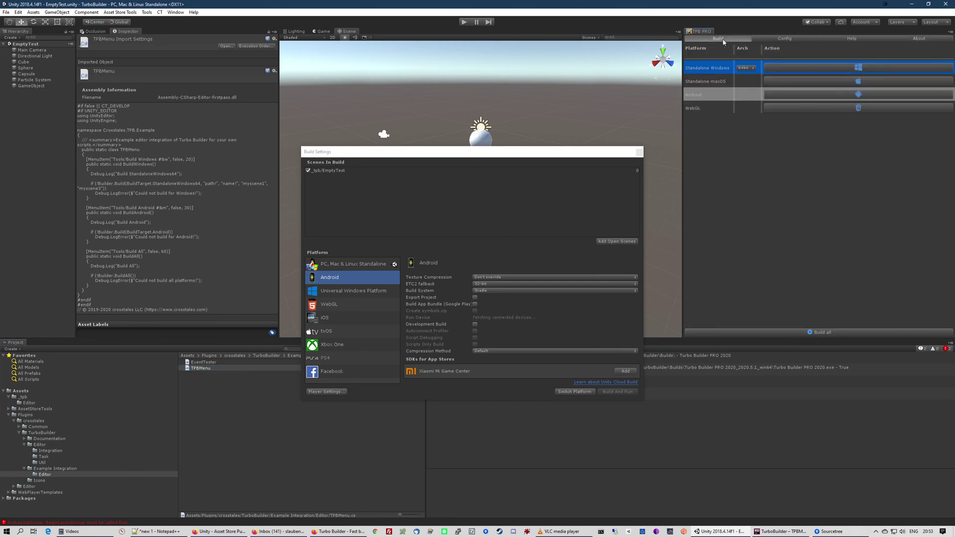